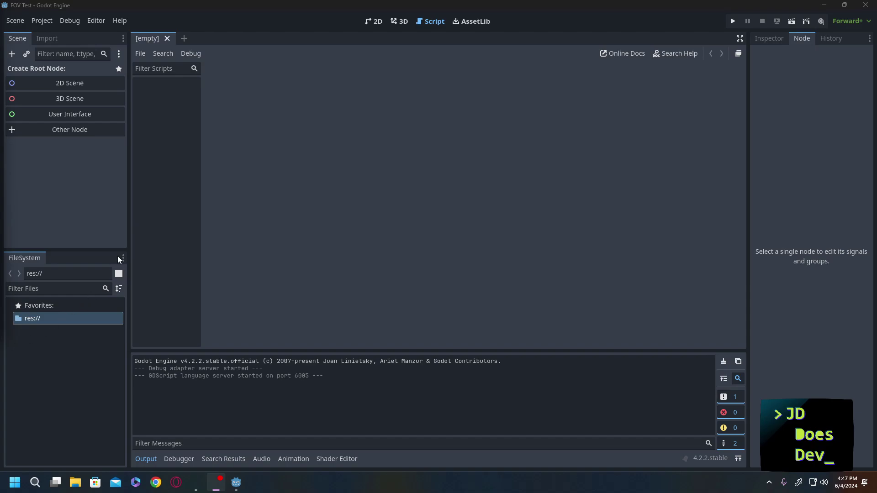
Step: Create a 3D scene root node and add a Camera3D as its child
click(78, 103)
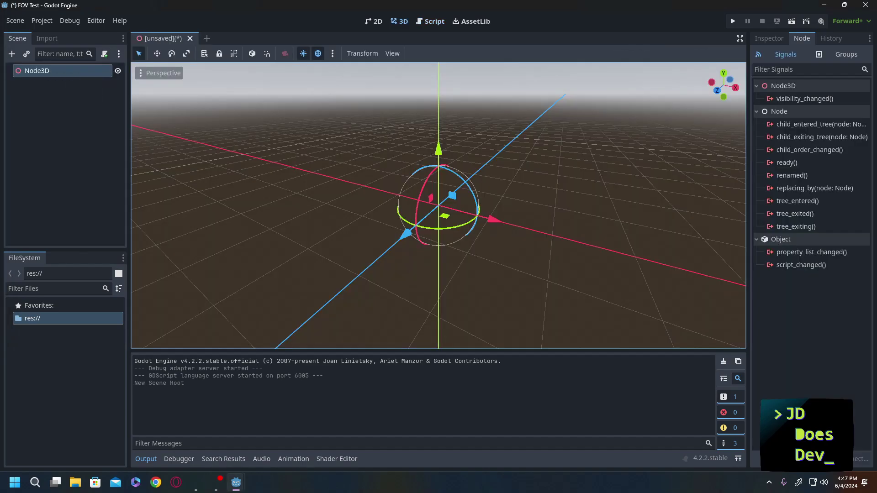
click(30, 70)
key(ctrl+a)
double_click(262, 260)
Step: Move the Camera3D back along the positive Z axis and raise it above the ground grid, facing the origin
middle_drag(452, 238, 617, 239)
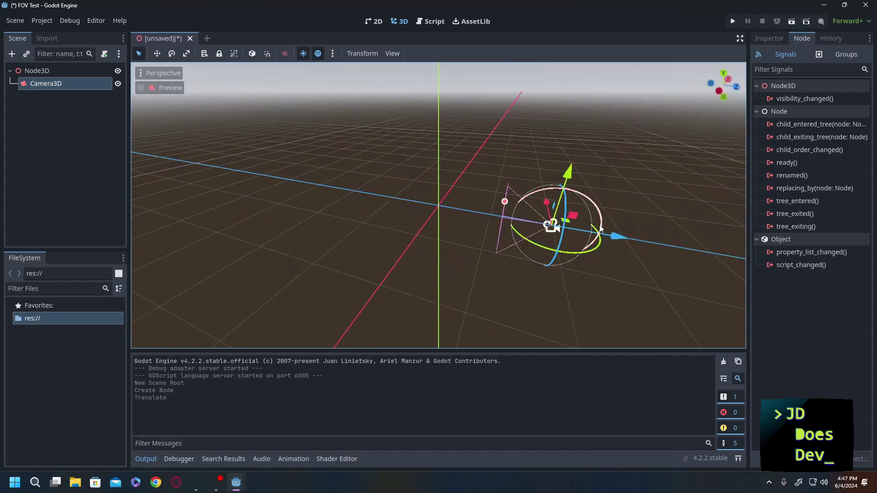
drag(617, 239, 520, 222)
middle_drag(520, 222, 432, 200)
drag(432, 199, 485, 88)
middle_drag(485, 89, 541, 213)
drag(541, 213, 630, 227)
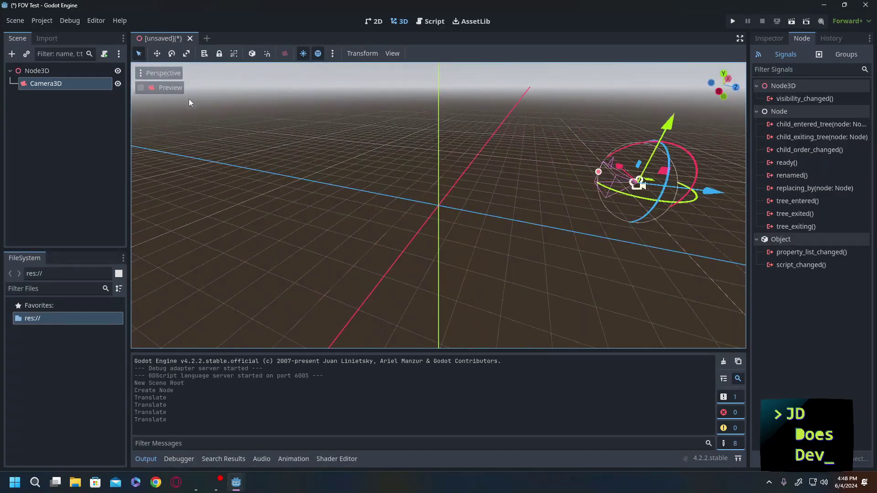
middle_drag(391, 183, 266, 188)
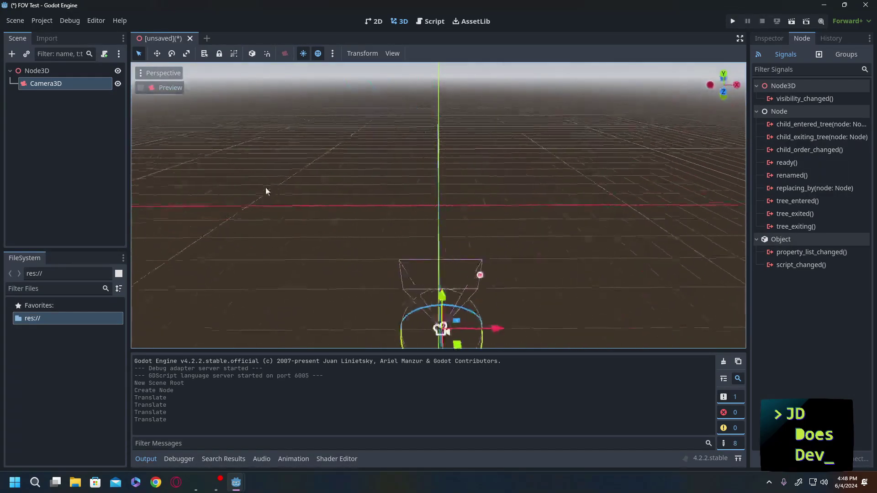
Step: Add a StaticBody3D as a child of the root Node3D
click(42, 74)
key(ctrl+a)
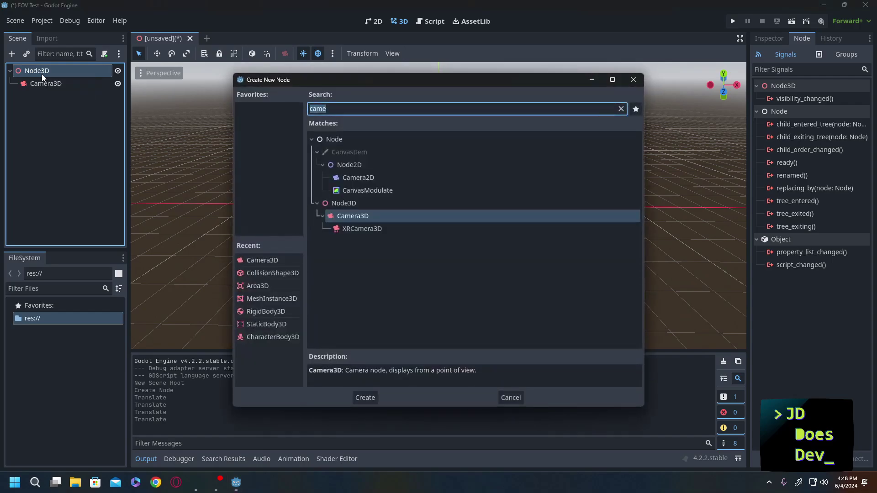
text(stat)
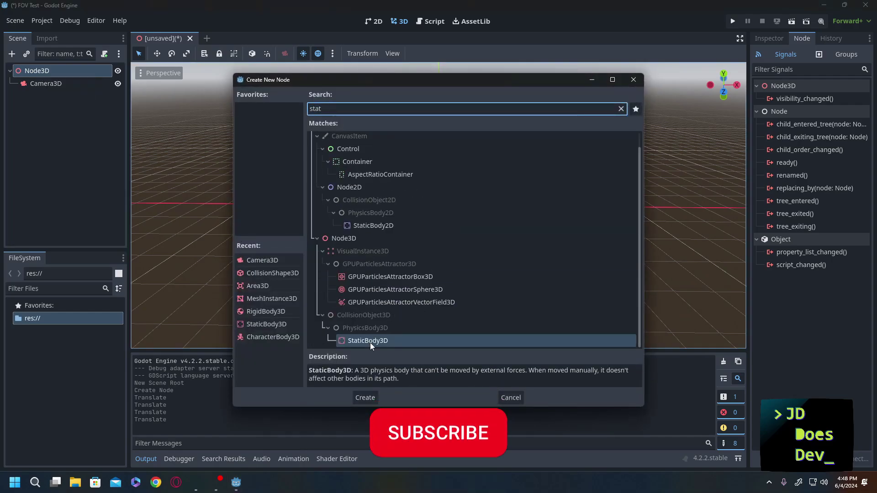
click(370, 343)
double_click(370, 342)
click(51, 86)
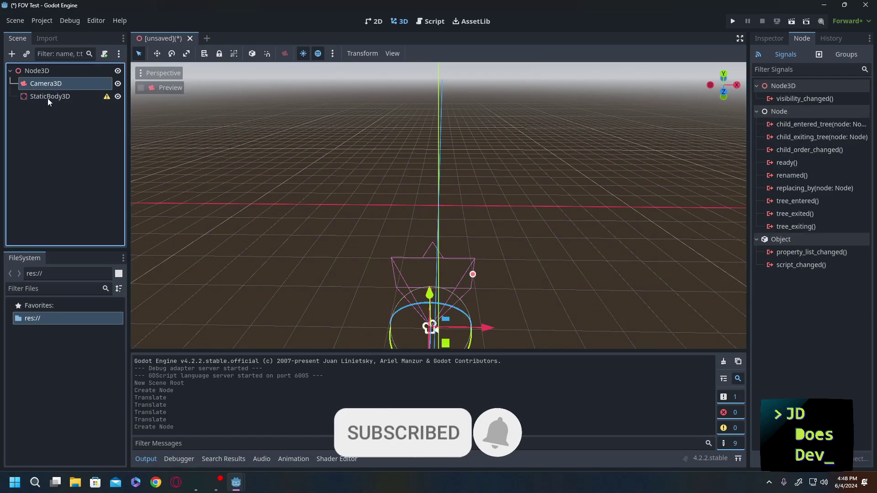
Step: Add a CollisionShape3D to the StaticBody3D and give it a new WorldBoundaryShape3D
click(48, 98)
key(ctrl+a)
text(collision)
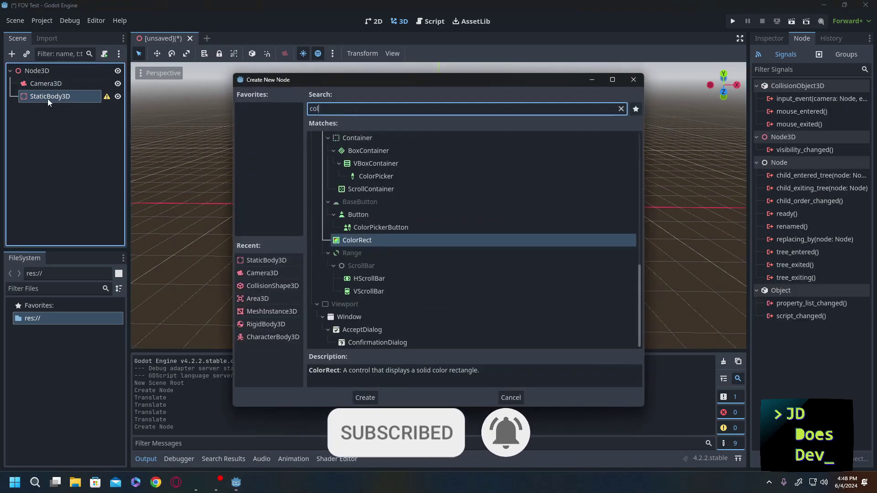
key(Return)
click(833, 111)
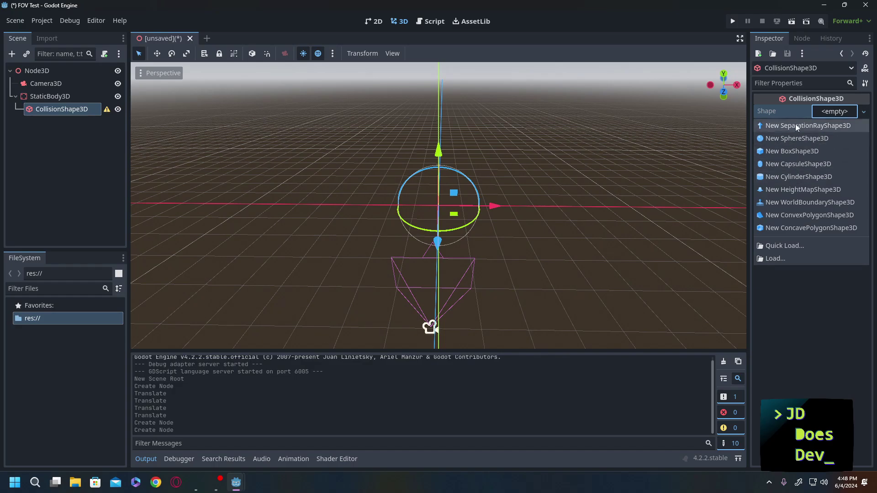
click(799, 202)
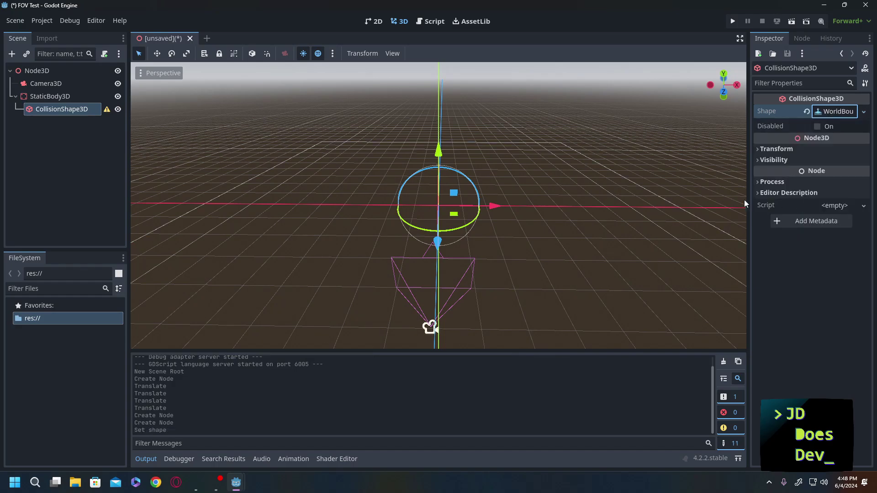
middle_drag(710, 196, 281, 96)
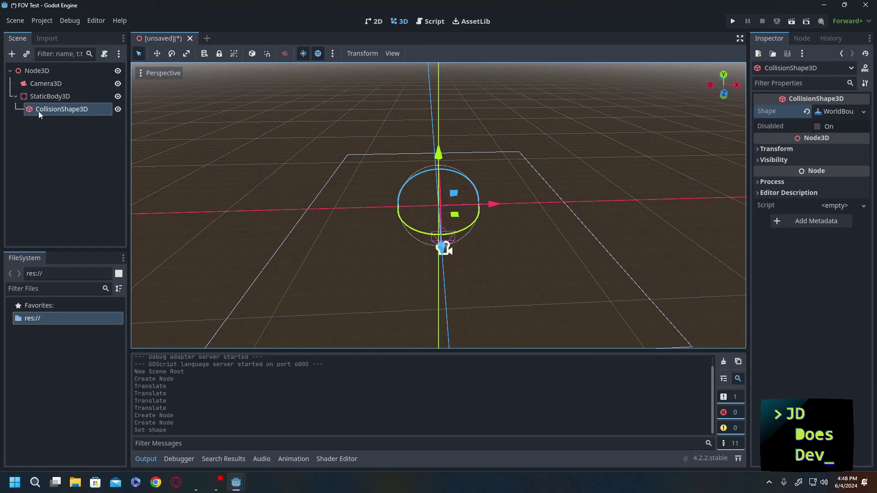
click(15, 96)
Step: Add a RigidBody3D under the root Node3D with a CollisionShape3D child that uses a new BoxShape3D
click(30, 73)
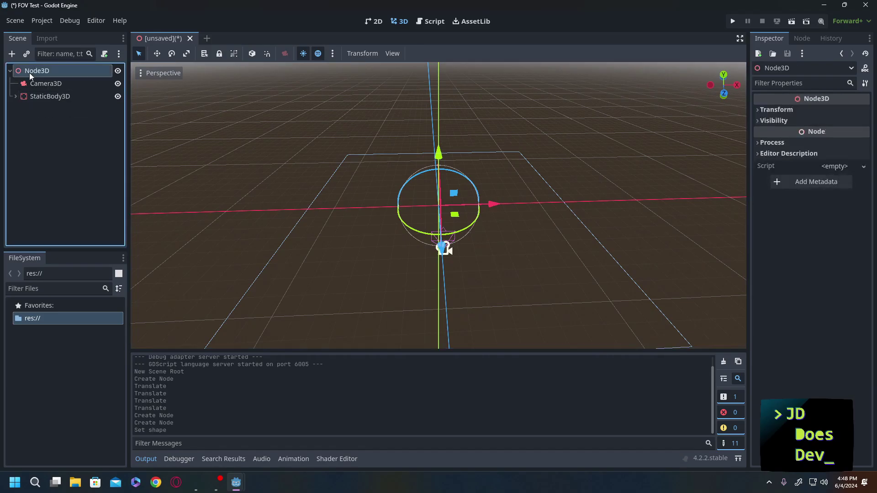
key(ctrl+a)
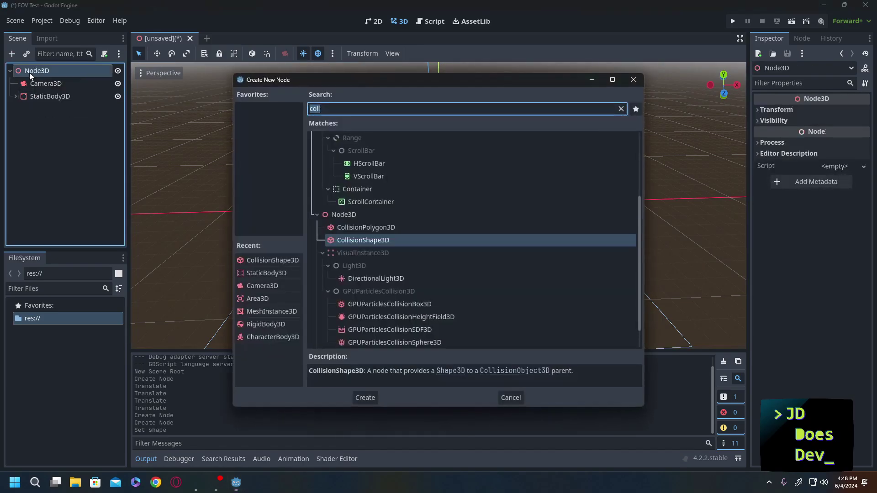
double_click(266, 323)
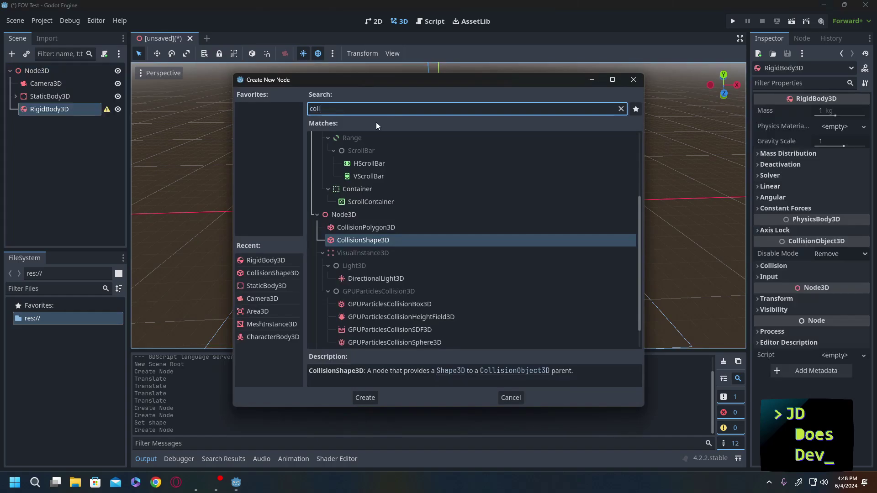
double_click(369, 240)
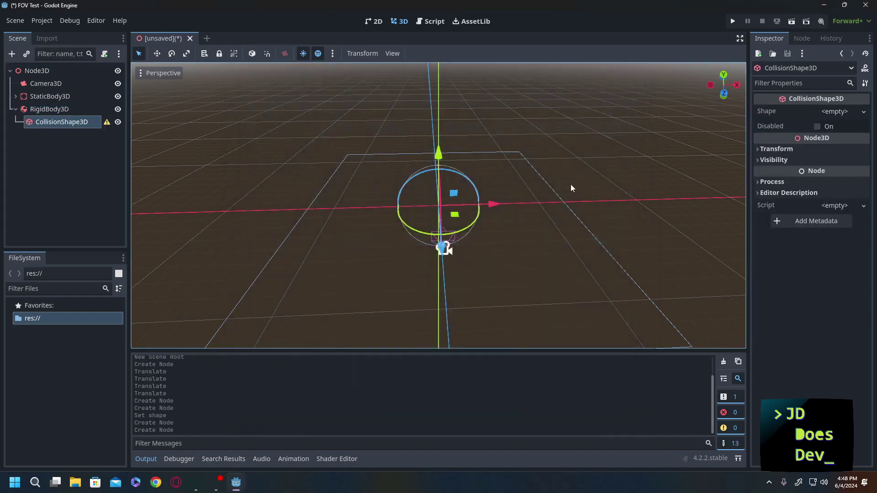
click(840, 111)
click(798, 154)
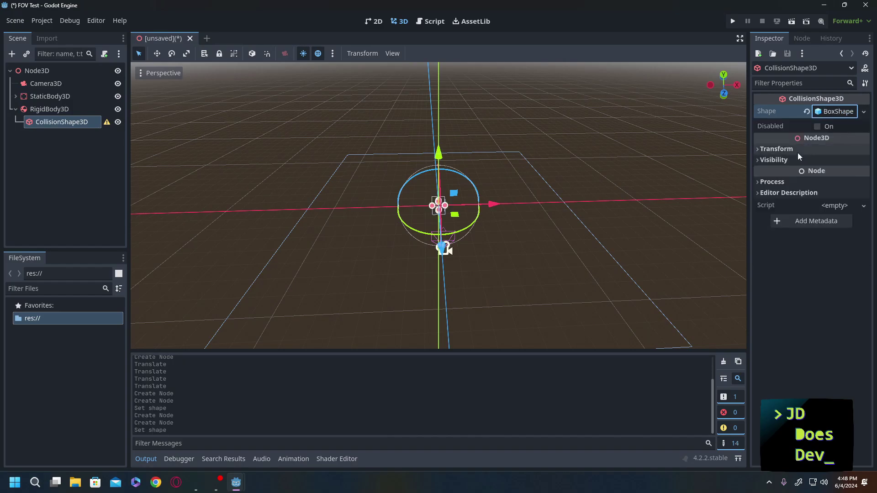
middle_drag(639, 206, 457, 205)
Step: Raise the RigidBody3D along the Y axis so its box collision shape sits above the floor plane
click(45, 108)
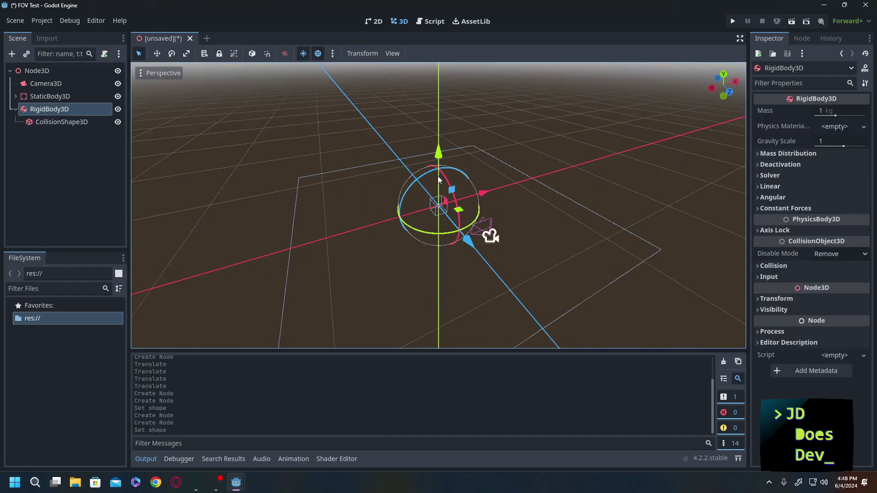
drag(439, 147, 438, 133)
key(KP_1)
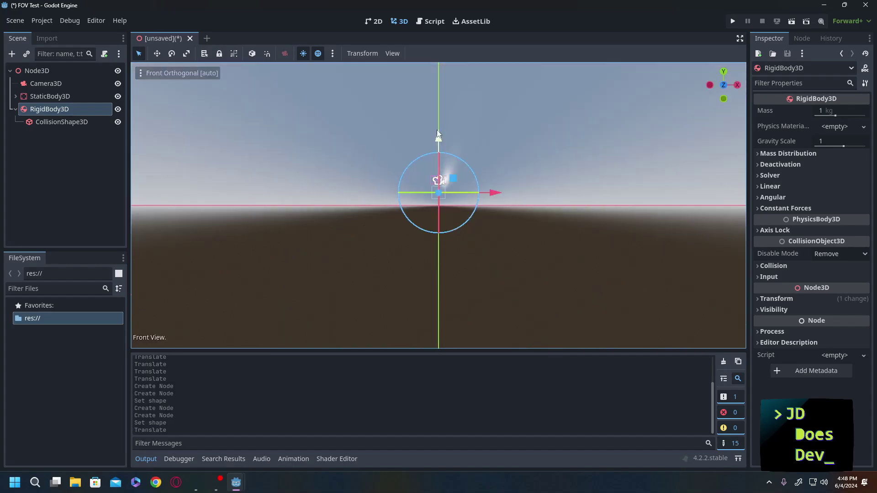
middle_drag(437, 133, 414, 177)
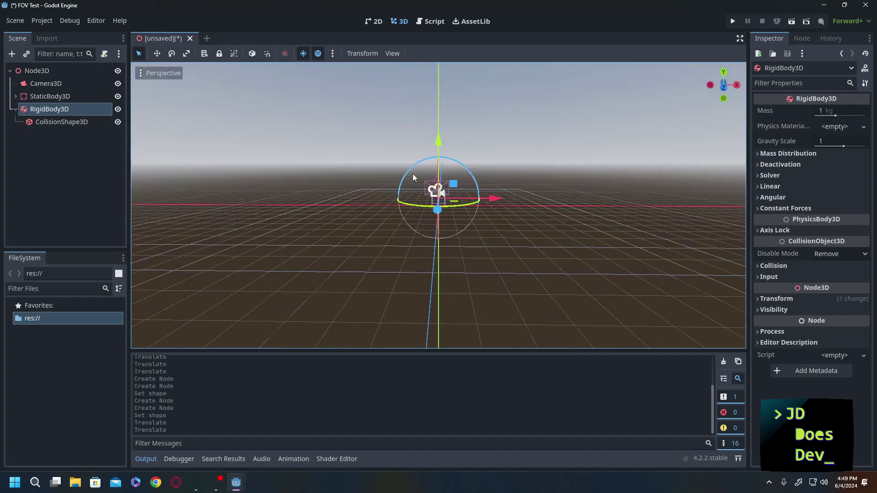
Step: Add a MeshInstance3D with a BoxMesh as a child of the RigidBody3D
click(34, 108)
key(ctrl+a)
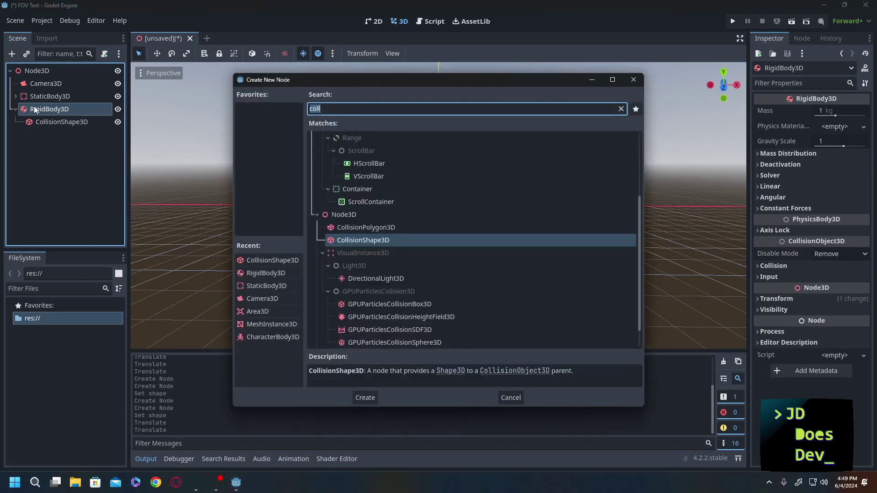
text(mesh)
key(Return)
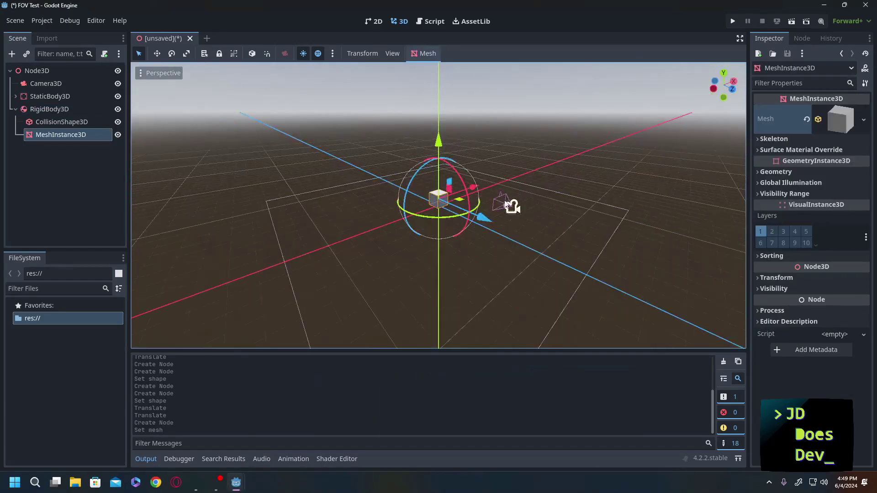
Step: Preview the scene through the Camera3D to check the framing of the box, and return to the editor view
click(508, 205)
click(138, 87)
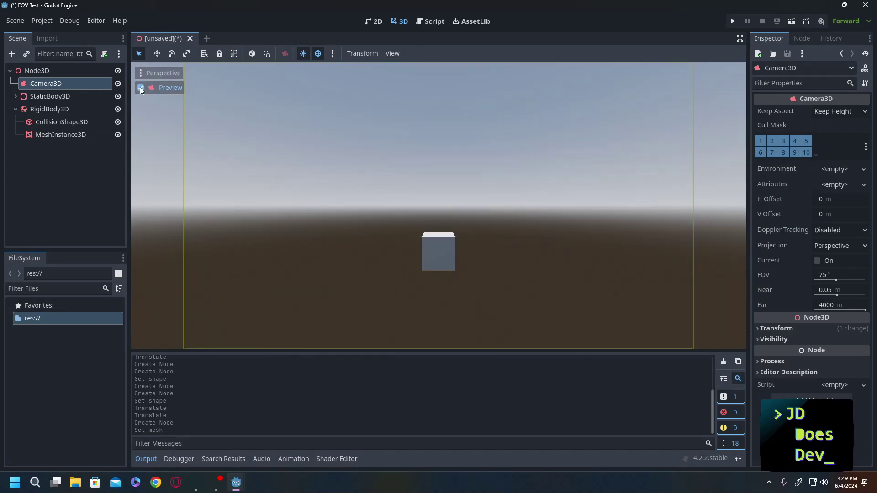
click(140, 88)
click(140, 87)
click(140, 88)
middle_drag(297, 201, 360, 227)
Step: Add a CharacterBody3D under the root Node3D and move it along the negative X axis, away from the box
click(17, 109)
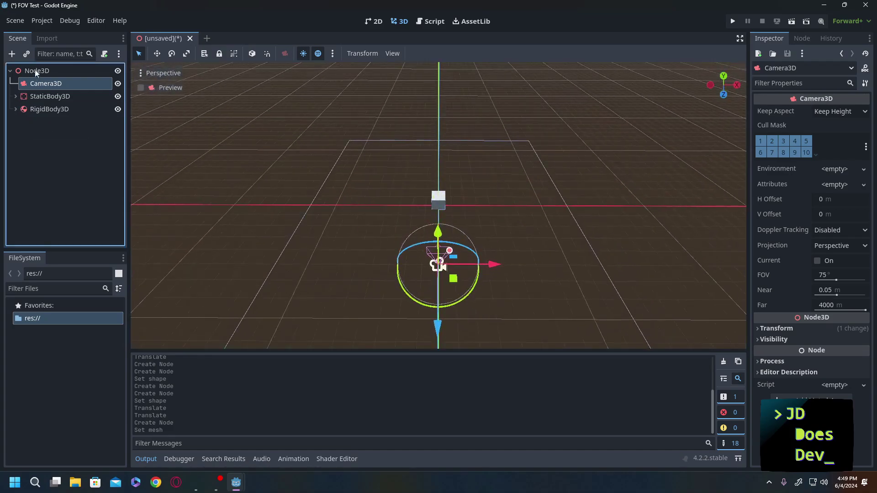
click(43, 71)
key(ctrl+a)
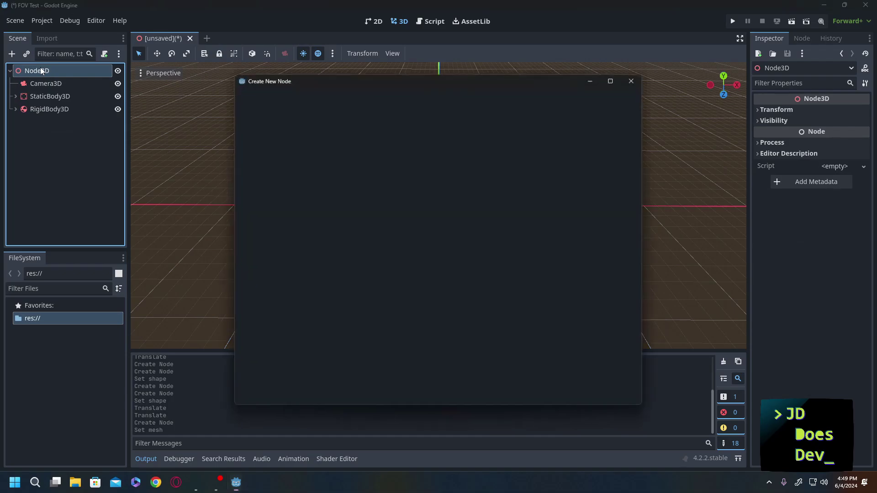
text(cha)
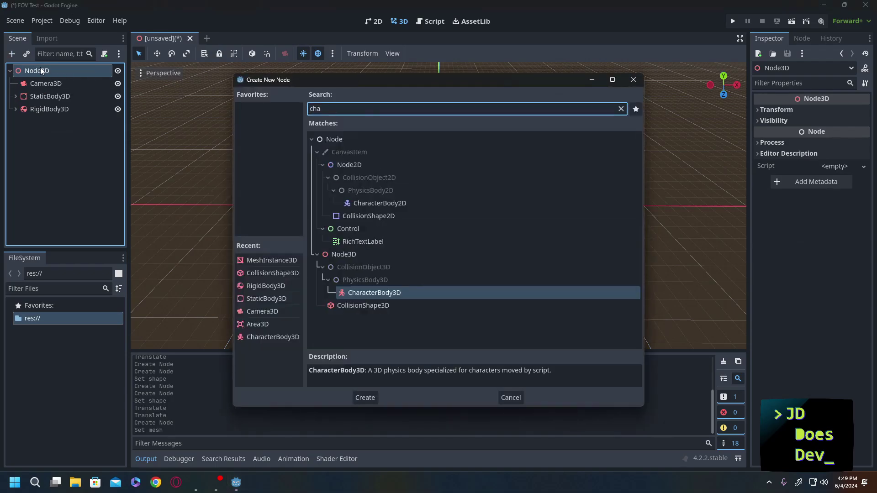
double_click(359, 294)
drag(495, 204, 396, 191)
Step: Add a CollisionShape3D with a new CapsuleShape3D to the CharacterBody3D and raise the body above the floor plane
key(ctrl+a)
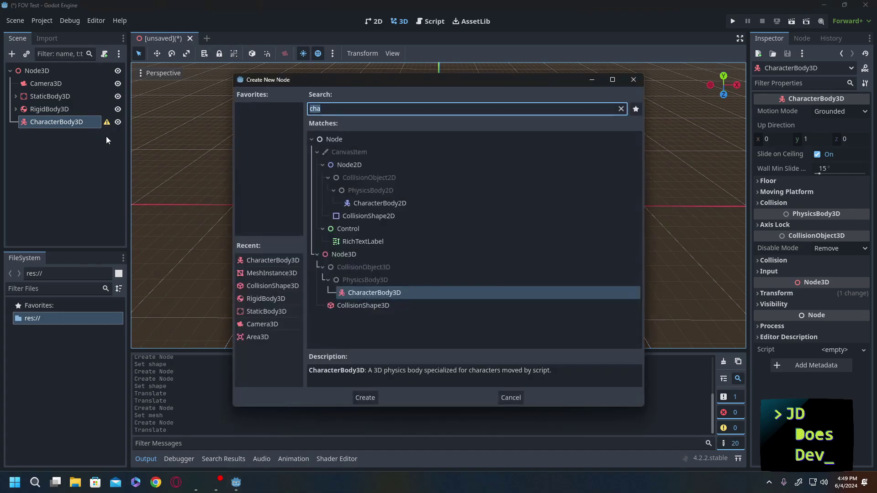
text(coll)
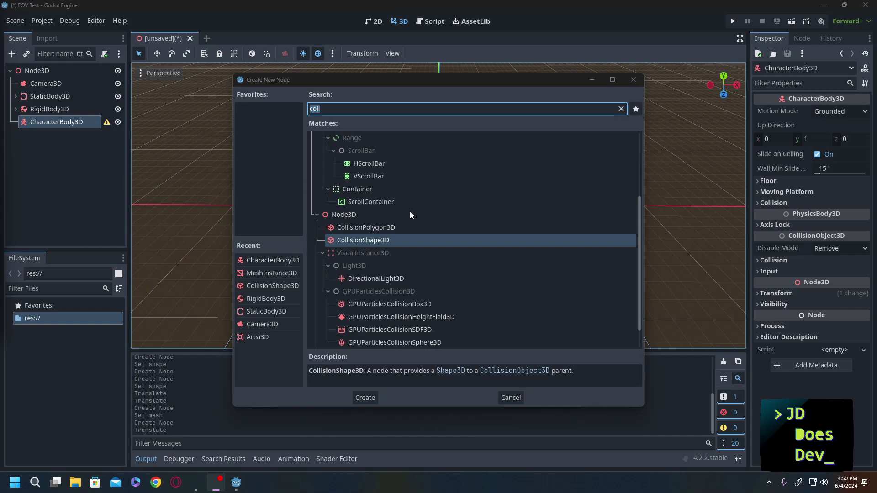
double_click(372, 241)
click(835, 112)
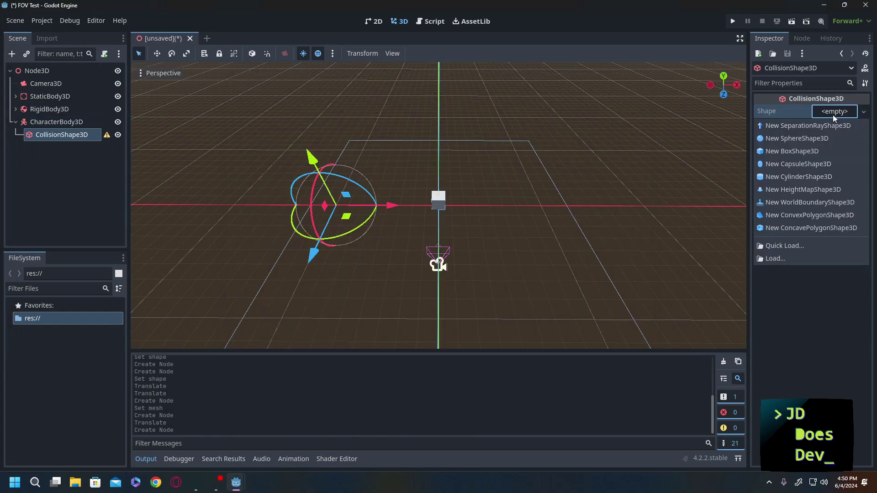
click(804, 164)
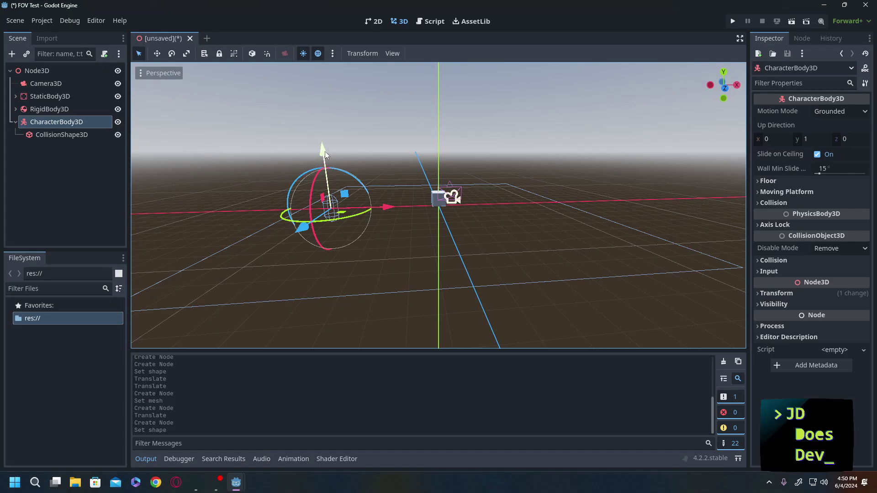
drag(324, 152, 322, 133)
Step: Add a MeshInstance3D with a new CapsuleMesh as a child of the CharacterBody3D
click(87, 122)
key(ctrl+a)
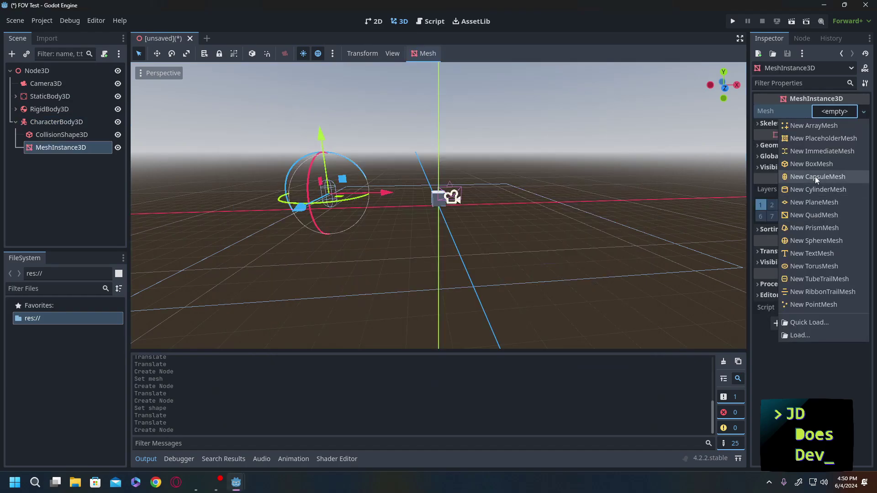
click(815, 177)
middle_drag(232, 183, 414, 246)
click(16, 122)
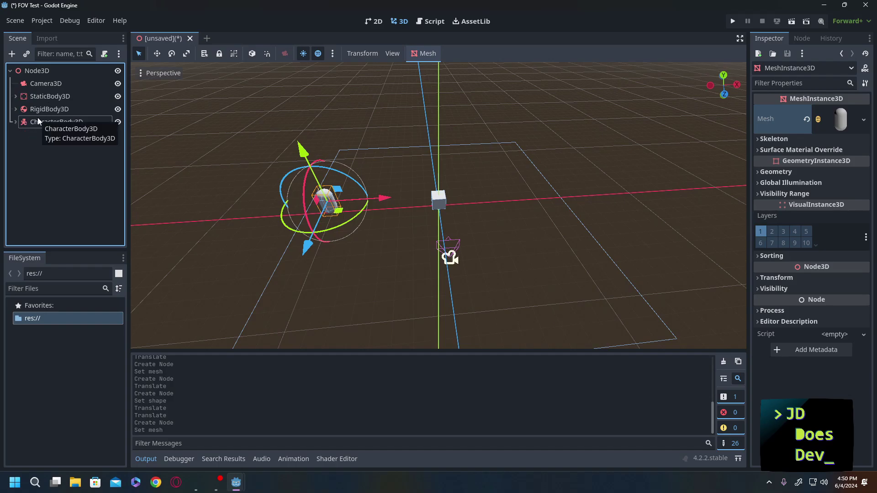
Step: Attach a new GDScript named player.gd to the CharacterBody3D using the Basic Movement template
click(51, 122)
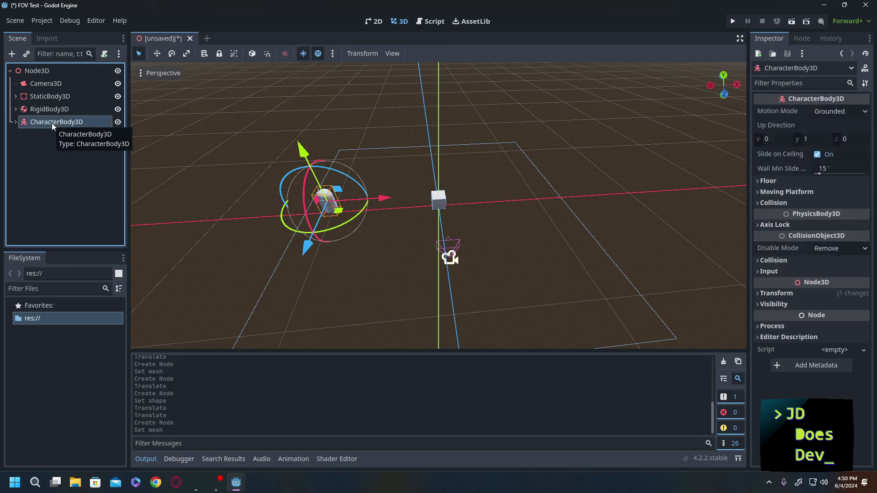
click(105, 53)
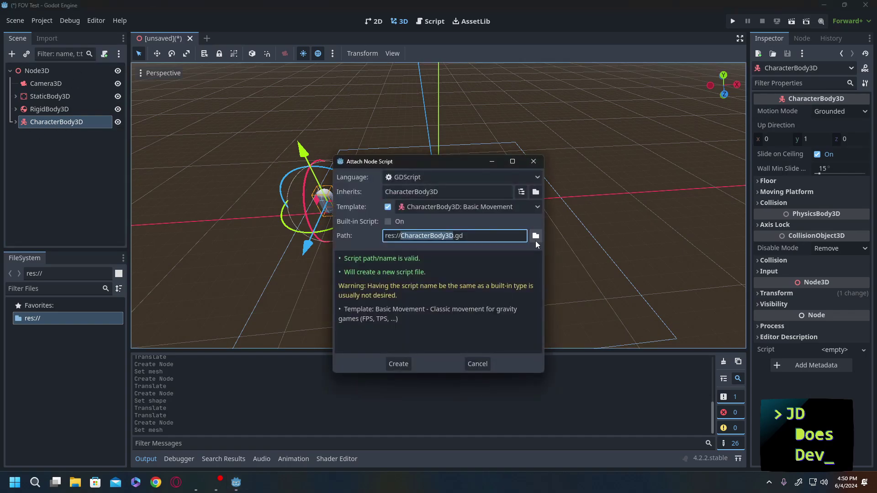
text(player)
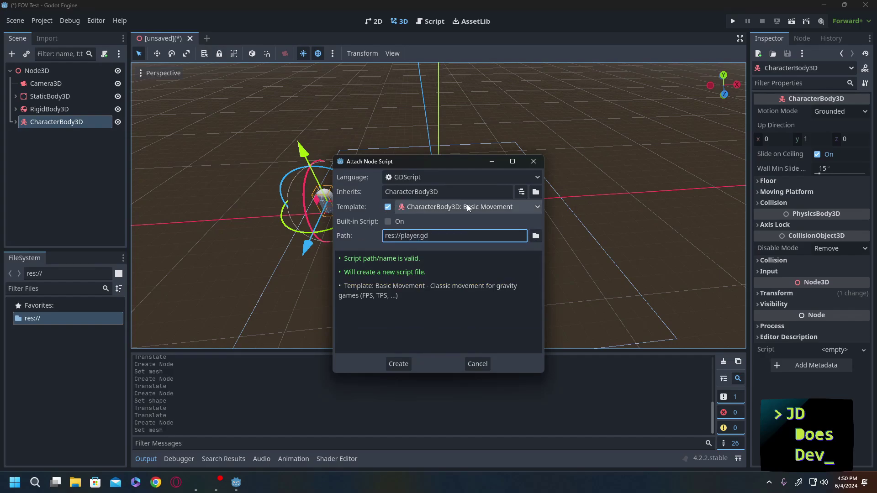
key(Return)
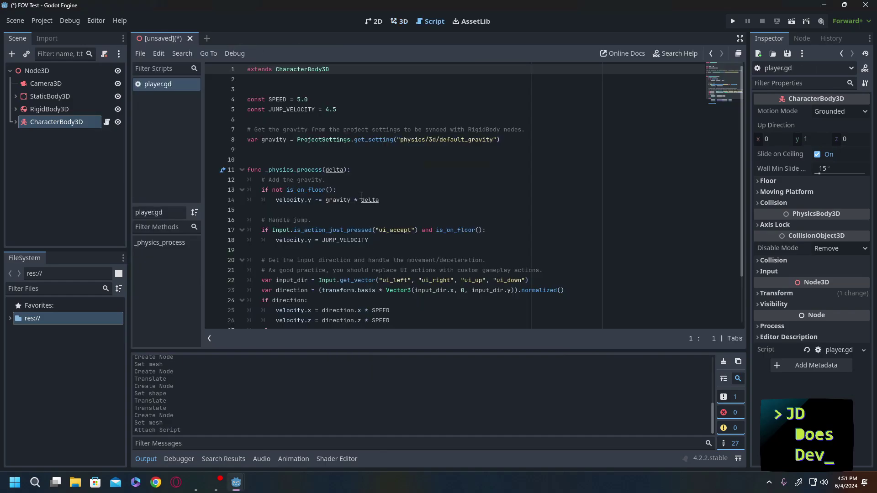
Step: Save the scene as fov.tscn in the project's root folder
key(ctrl+s)
text(player)
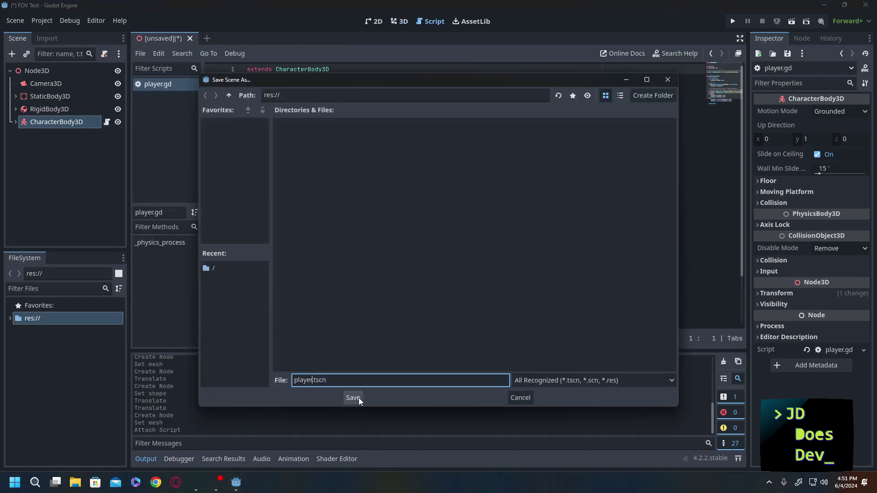
key(BackSpace)
key(BackSpace)
key(BackSpace)
key(BackSpace)
key(BackSpace)
key(BackSpace)
text(fov)
click(353, 398)
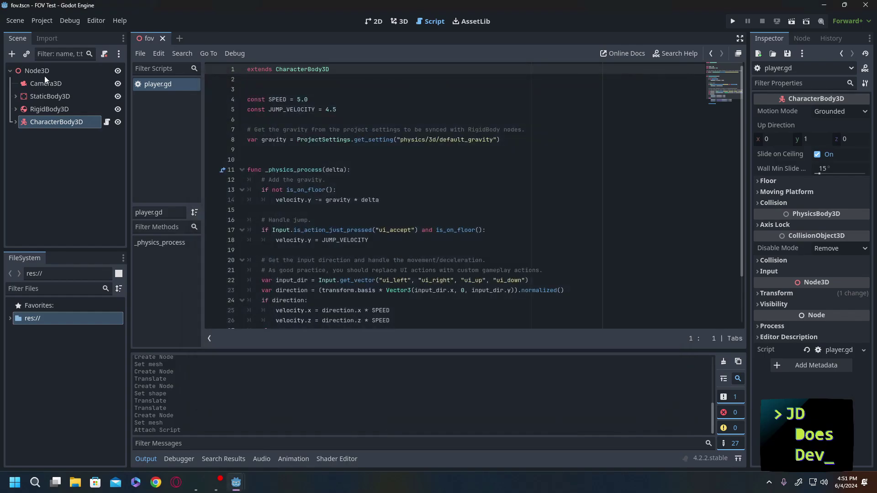
Step: Attach a new GDScript named enemy.gd to the RigidBody3D using the default Node template
click(42, 104)
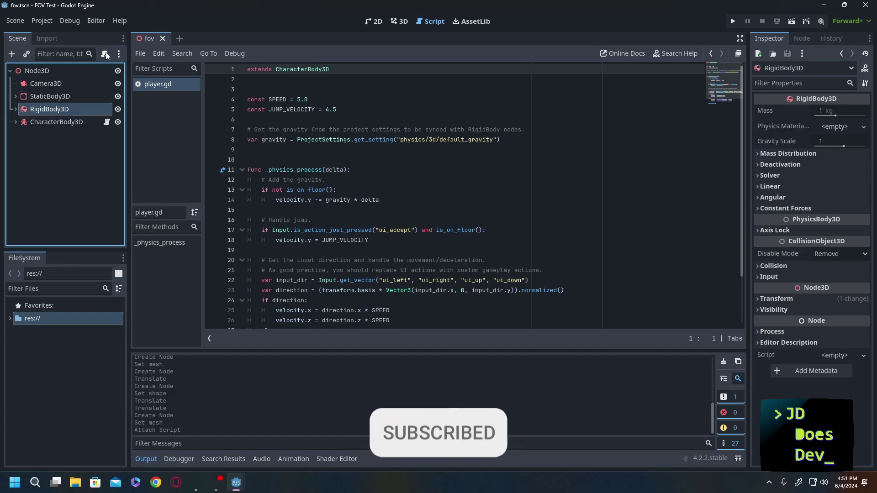
click(105, 54)
text(eney)
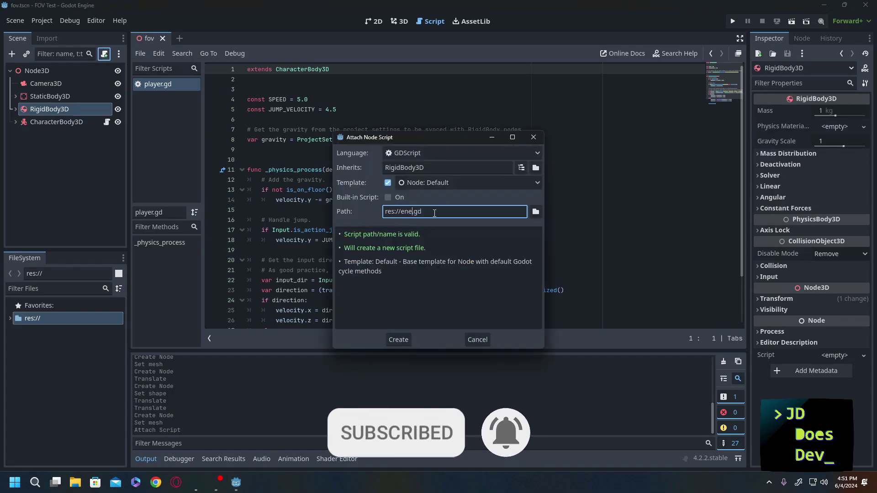
key(BackSpace)
text(my)
click(397, 339)
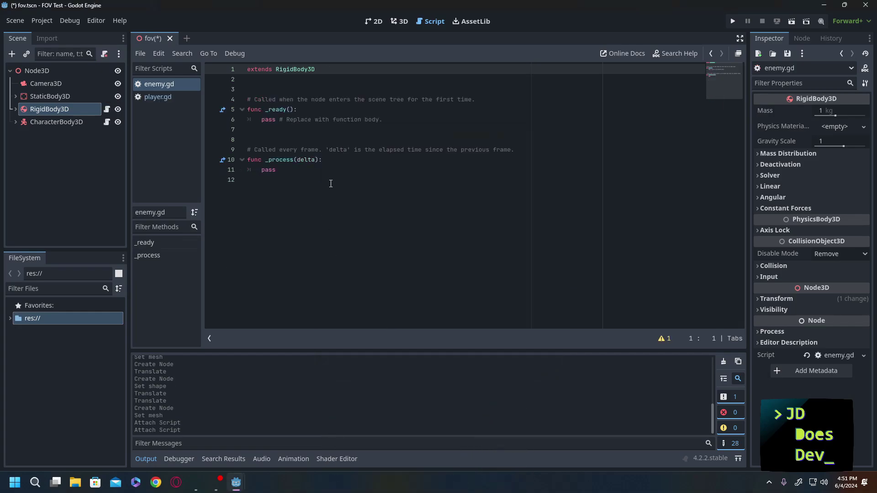
Step: Delete the template _ready and _process functions with their comments from enemy.gd, save, and go to the 3D workspace
drag(331, 182, 236, 100)
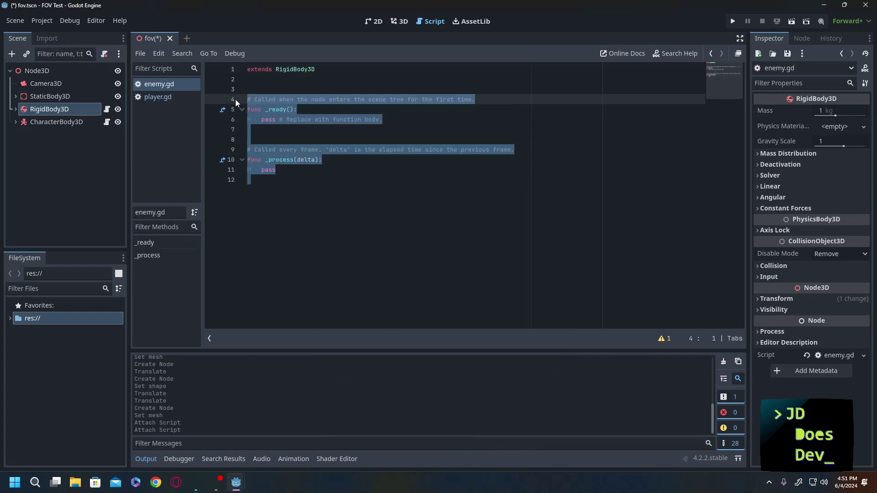
key(BackSpace)
key(BackSpace)
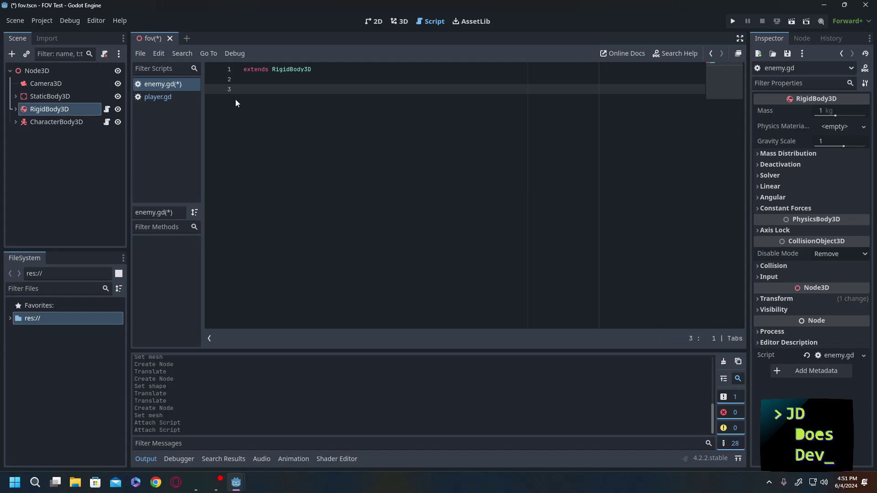
key(ctrl+s)
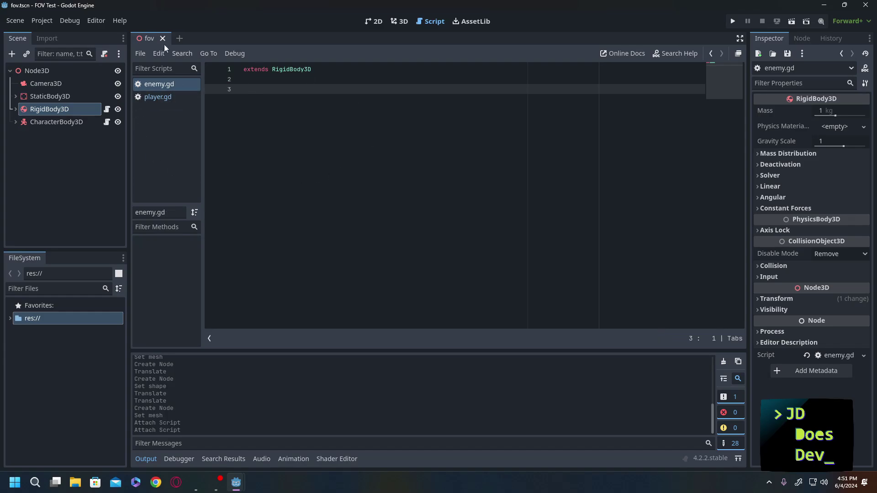
key(ctrl+F2)
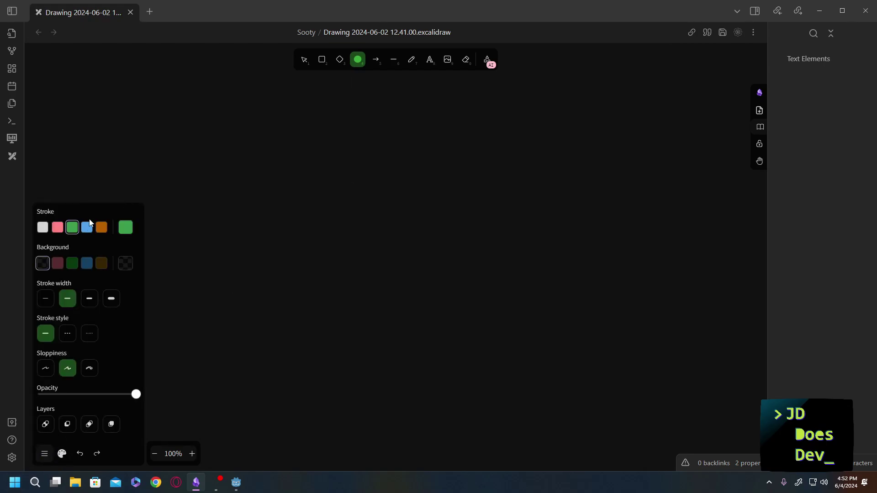
Step: In the Excalidraw drawing in Obsidian, draw a small circle and a large circle around it, with the small one at its centre
click(58, 228)
drag(365, 216, 390, 242)
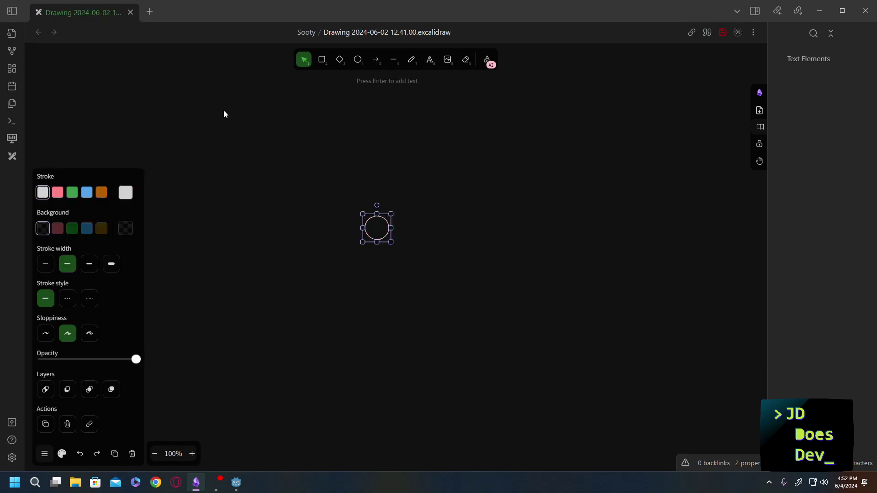
mouse_move(227, 119)
mouse_down()
mouse_move(344, 223)
mouse_move(474, 309)
mouse_up()
key(o)
drag(243, 114, 486, 312)
click(364, 227)
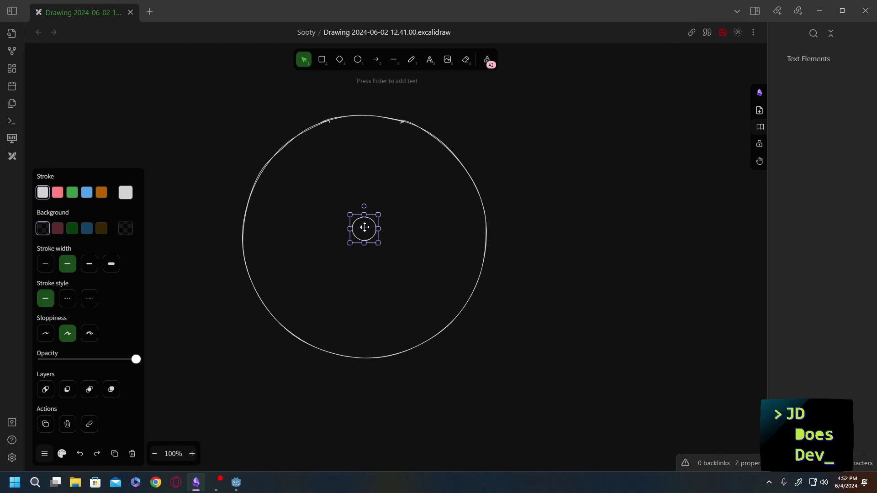
Step: Draw a green arrow pointing left from the small central circle to show its facing direction
click(376, 59)
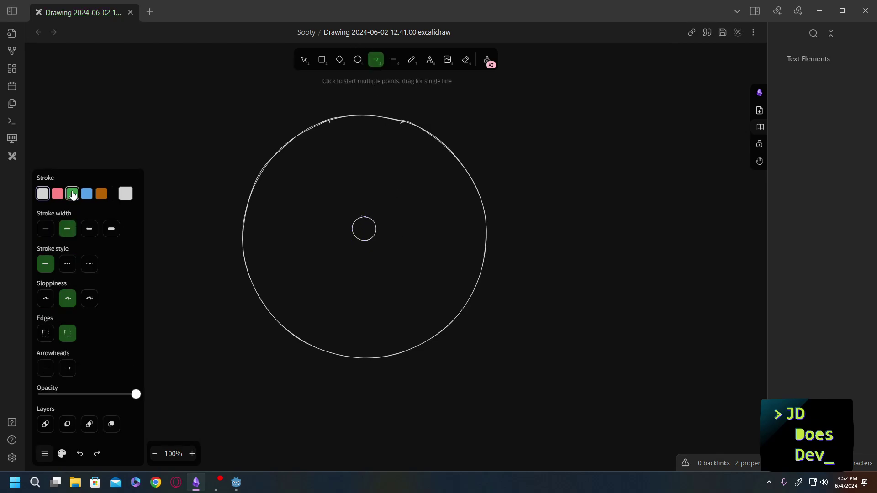
click(72, 193)
drag(360, 231, 311, 230)
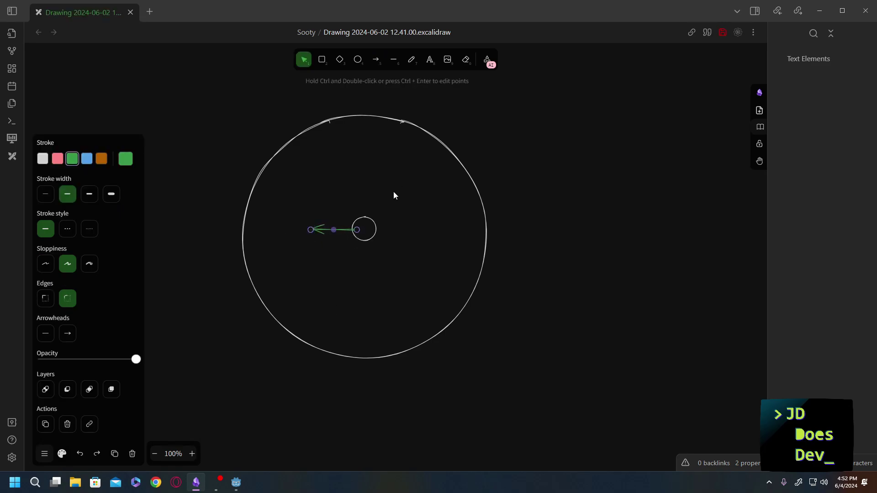
Step: Switch to the FOV Test project in Godot, view the scene from the top, and return to the Excalidraw drawing
mouse_move(236, 483)
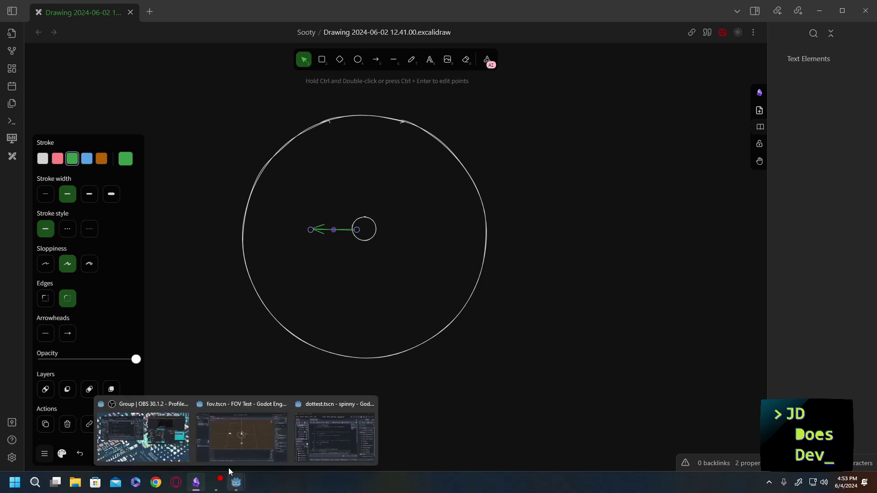
click(223, 420)
key(KP_7)
key(alt+Tab)
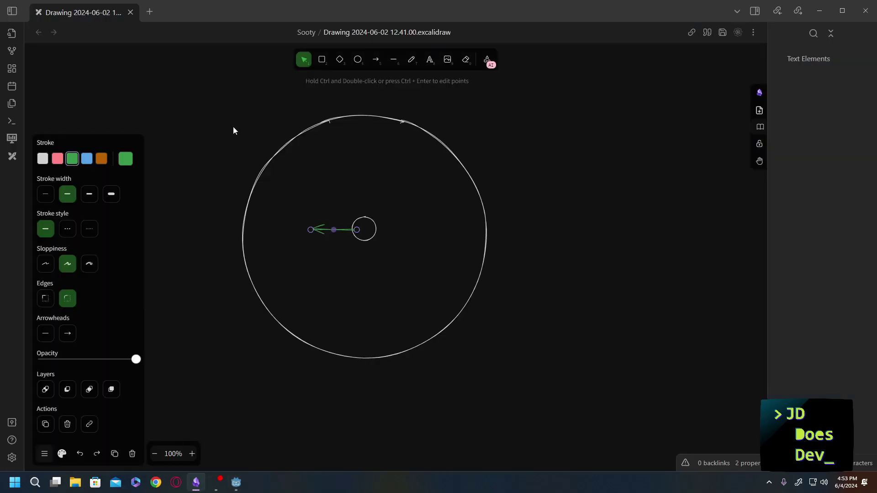
Step: Draw a blue circle outside the large circle, near its upper left
click(358, 60)
click(87, 227)
mouse_move(188, 156)
mouse_down()
mouse_move(197, 178)
mouse_move(217, 187)
mouse_move(212, 152)
mouse_move(225, 152)
mouse_move(226, 140)
mouse_move(297, 176)
mouse_move(247, 146)
mouse_move(236, 316)
mouse_move(278, 350)
mouse_move(284, 375)
mouse_move(279, 289)
mouse_move(228, 129)
mouse_move(218, 143)
mouse_up()
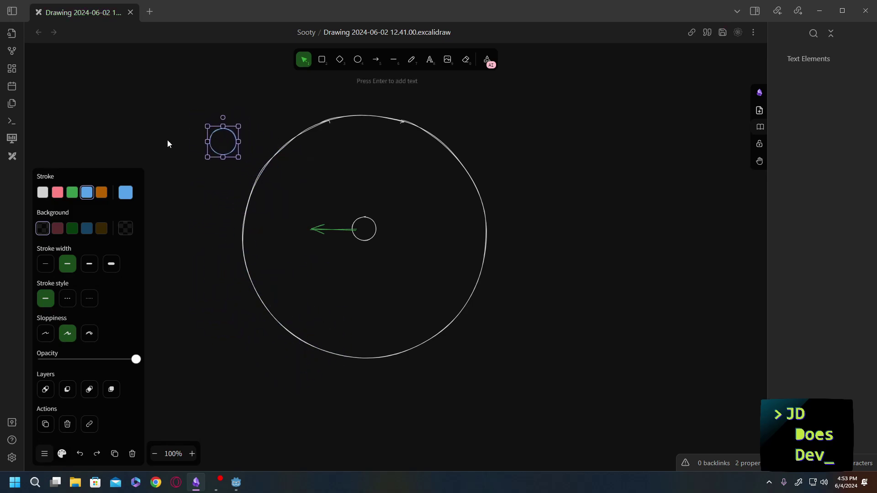
Step: Draw a blue vertical line through the large circle's centre and move the blue circle behind the arrow, then out in front of it
click(393, 60)
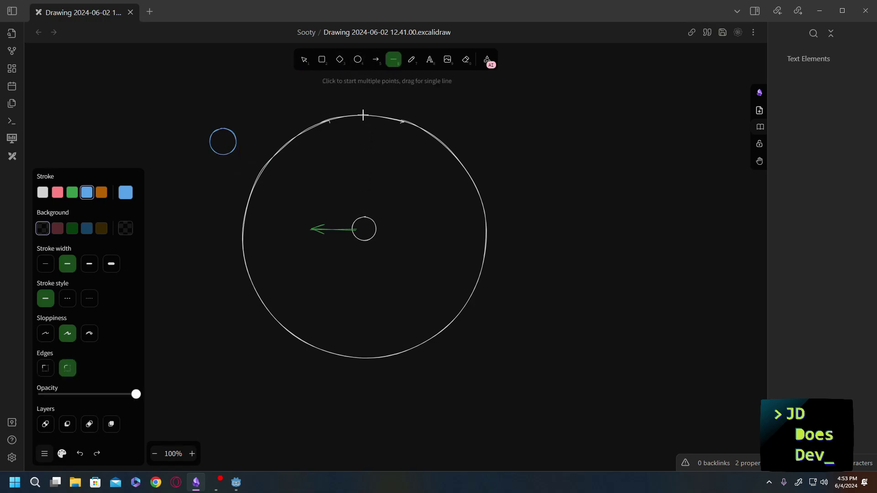
drag(364, 115, 363, 360)
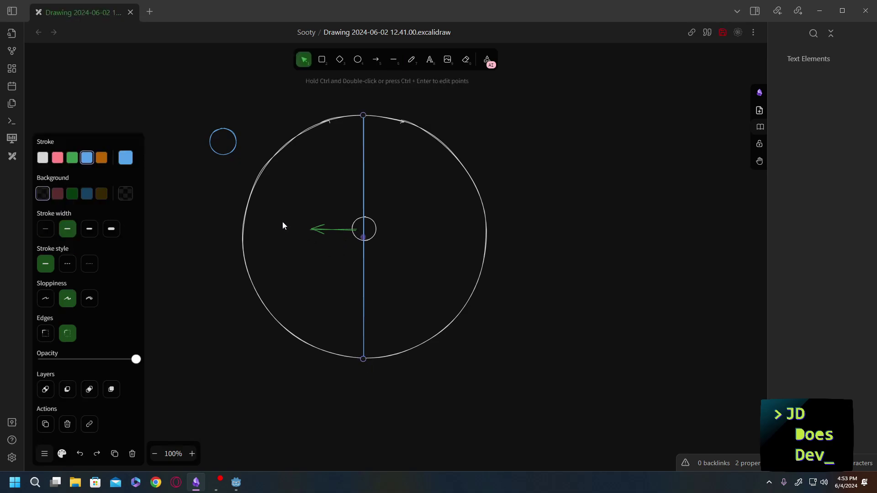
drag(230, 143, 445, 216)
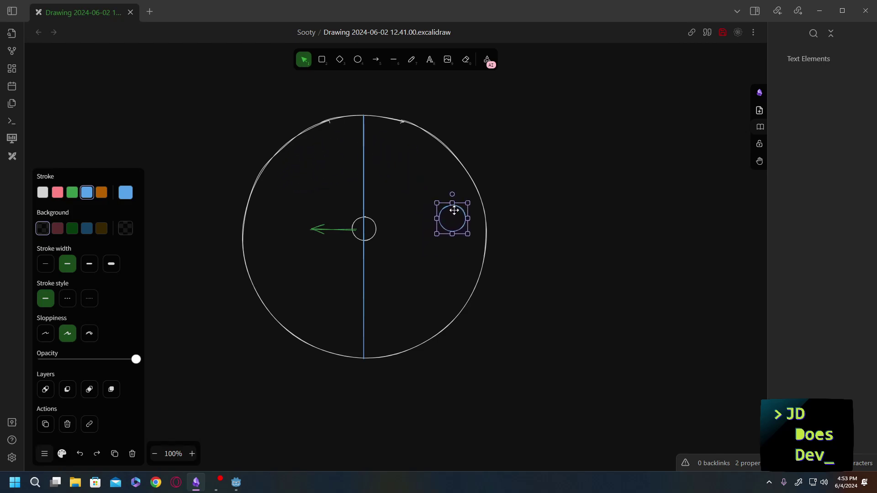
drag(454, 210, 214, 219)
Step: Back in Godot, enable local space and rotate the RigidBody3D a quarter turn so its local Z axis points at the player
click(236, 482)
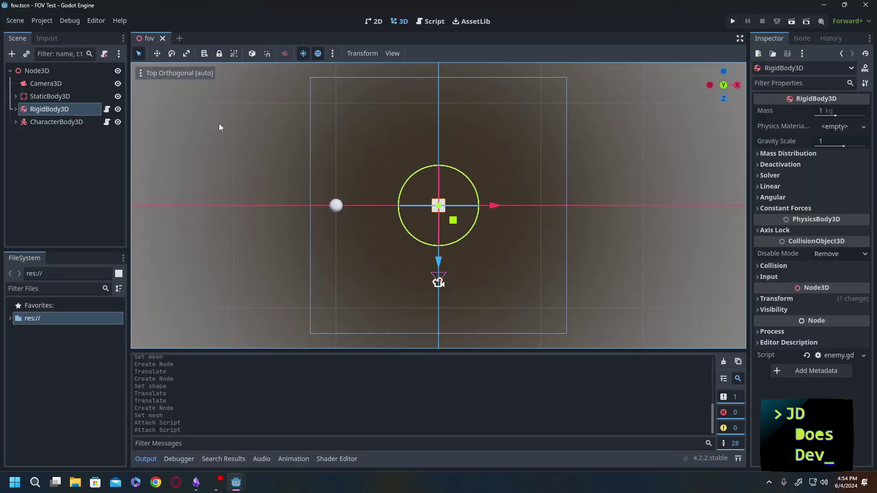
click(252, 54)
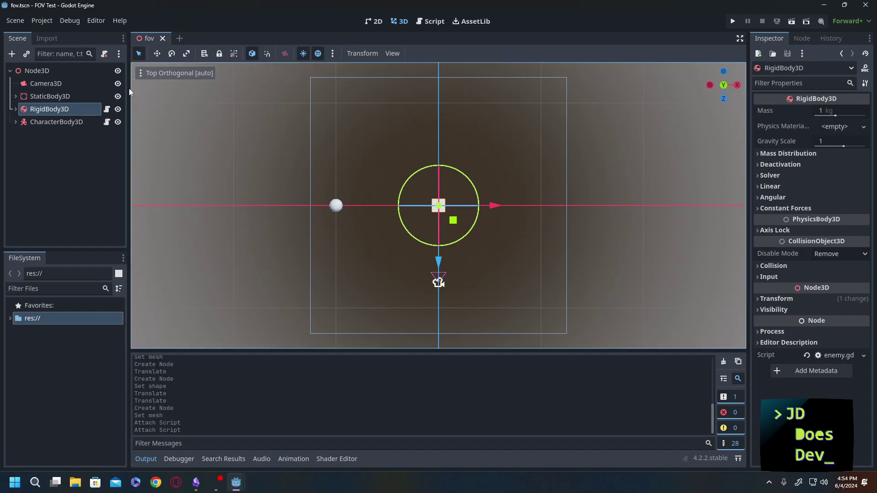
click(173, 53)
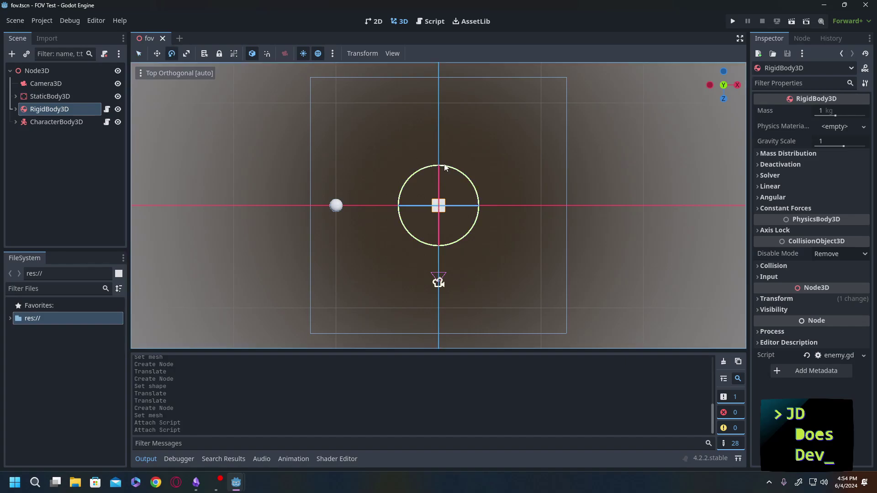
drag(447, 166, 462, 210)
key(q)
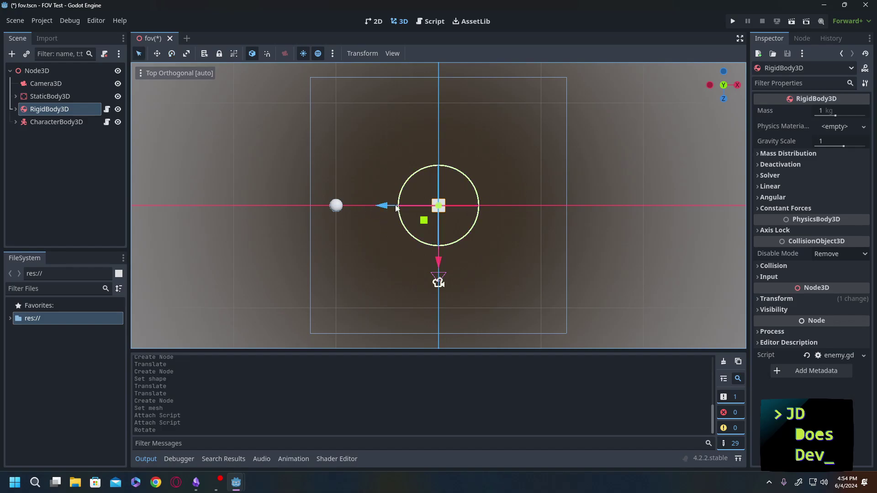
click(252, 54)
click(251, 53)
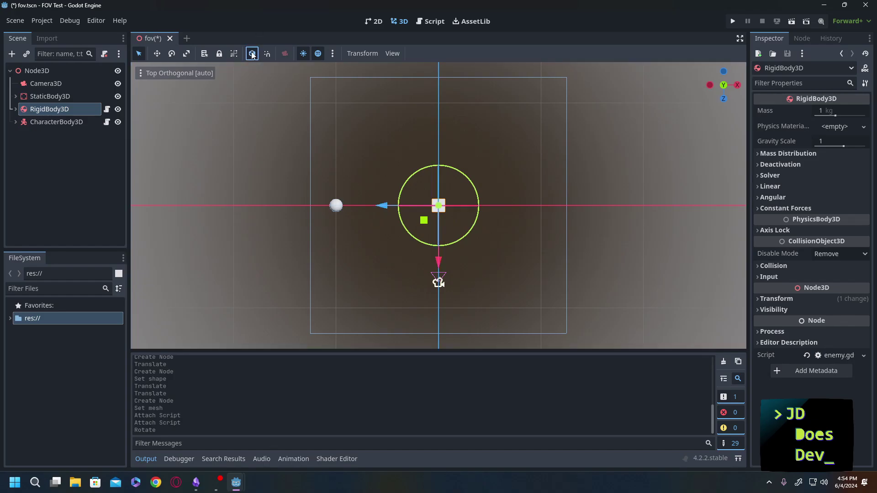
Step: Expand the RigidBody3D node in the scene tree and rename it Enemy
click(15, 109)
double_click(48, 110)
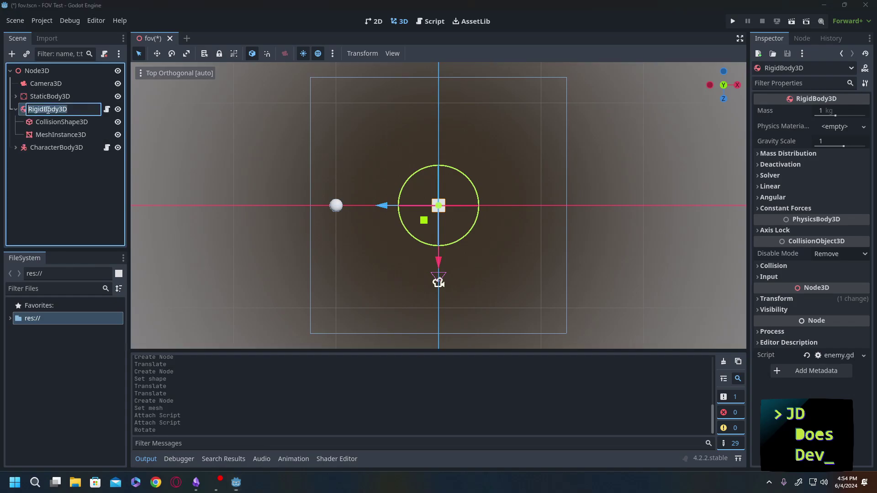
click(23, 114)
double_click(67, 110)
text(Enemy)
key(Return)
Step: Add an Area3D under Enemy and give it a CollisionShape3D child
key(ctrl+a)
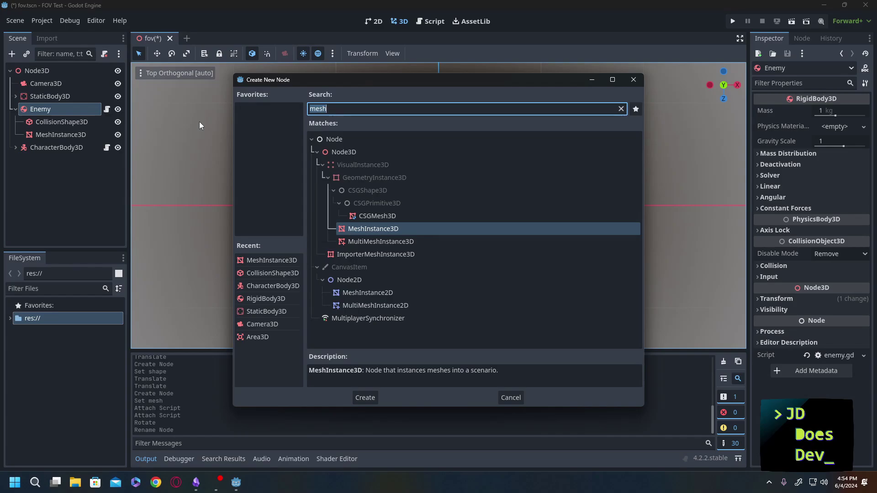
text(area)
key(Return)
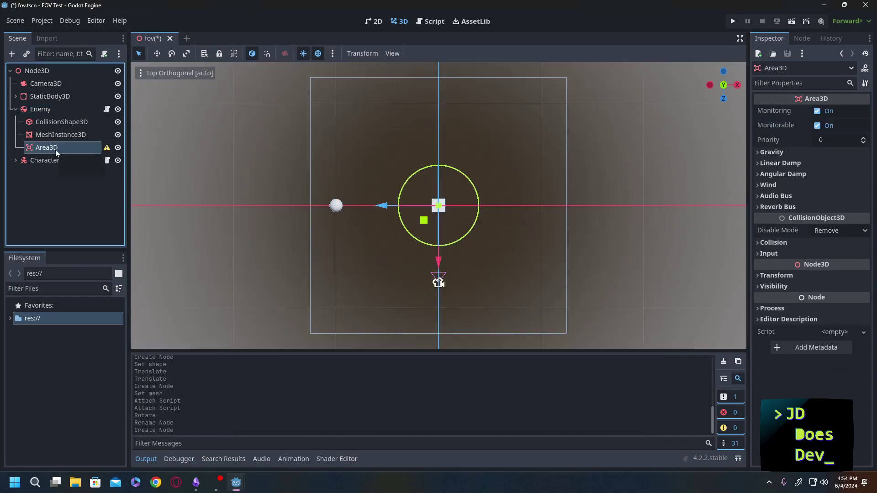
key(ctrl+a)
text(collision)
key(Return)
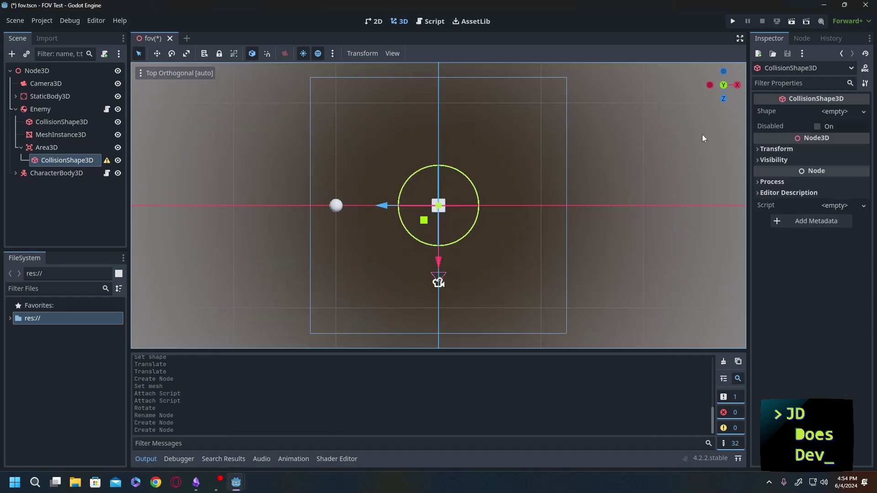
Step: Assign a new CylinderShape3D to the Area3D's collision shape and enlarge its radius until it ends just short of the player
click(837, 112)
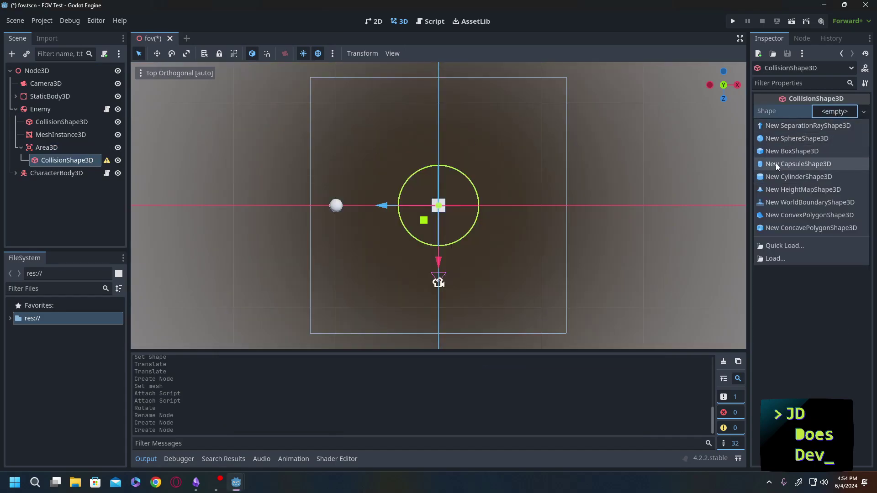
click(790, 175)
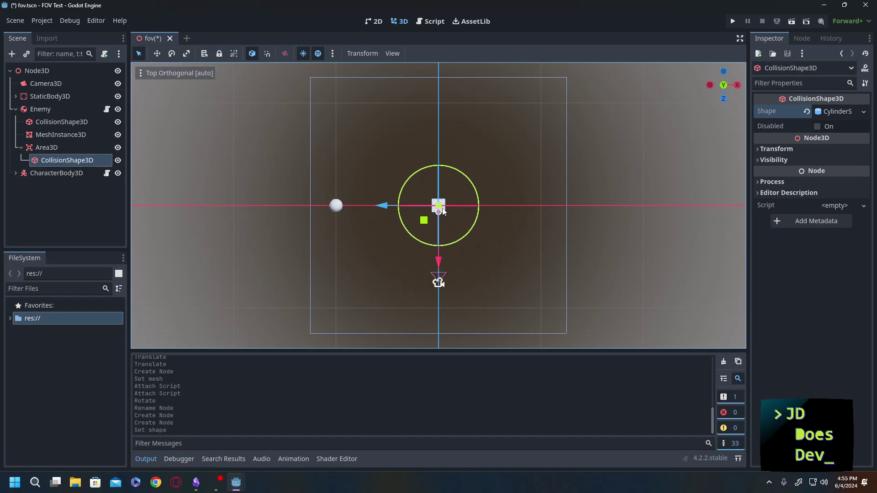
drag(439, 215, 454, 298)
middle_drag(455, 297, 474, 259)
key(KP_7)
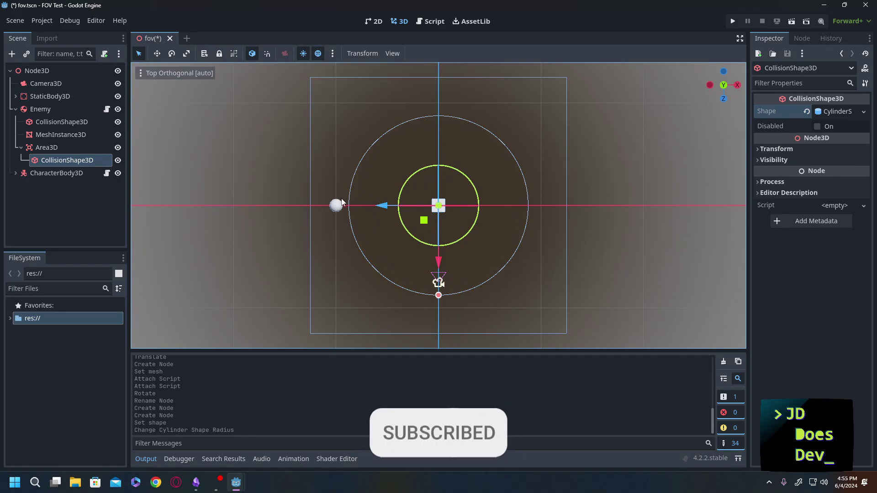
Step: Rename the CharacterBody3D node Player
click(52, 173)
click(51, 173)
text(Player)
key(Return)
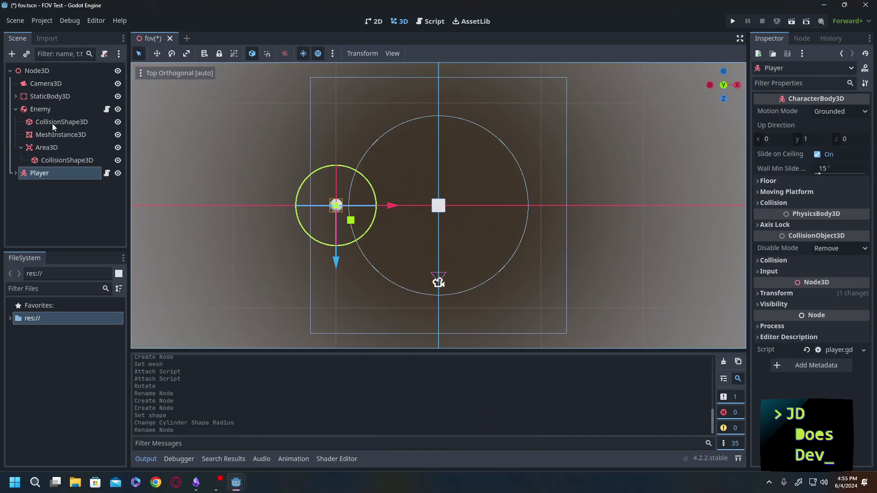
Step: Connect the Area3D's body_entered signal to the Enemy script as _on_area_3d_body_entered
click(46, 147)
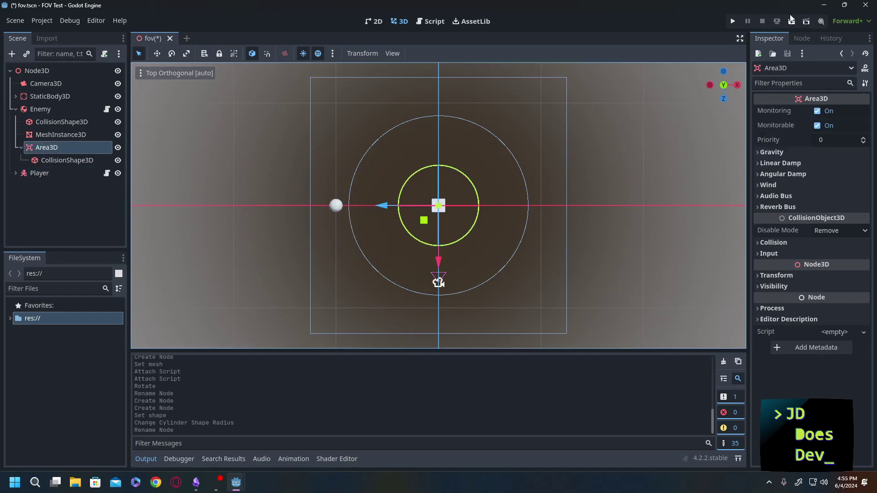
click(802, 39)
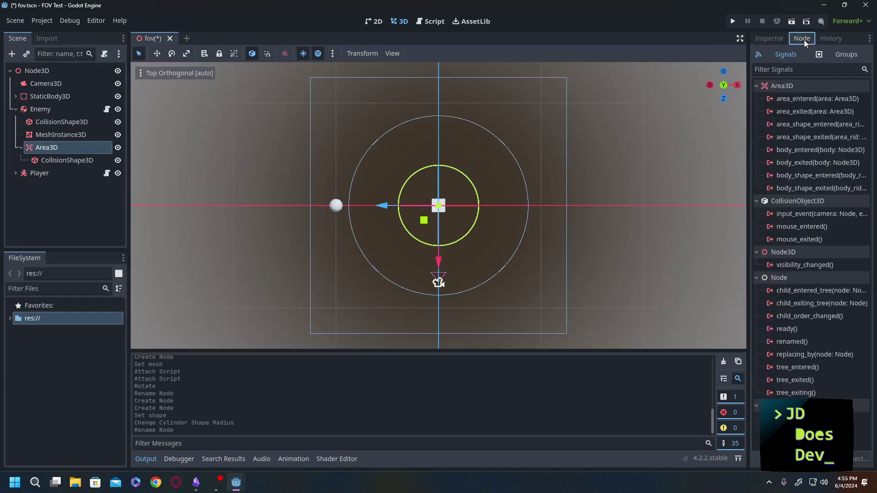
double_click(791, 151)
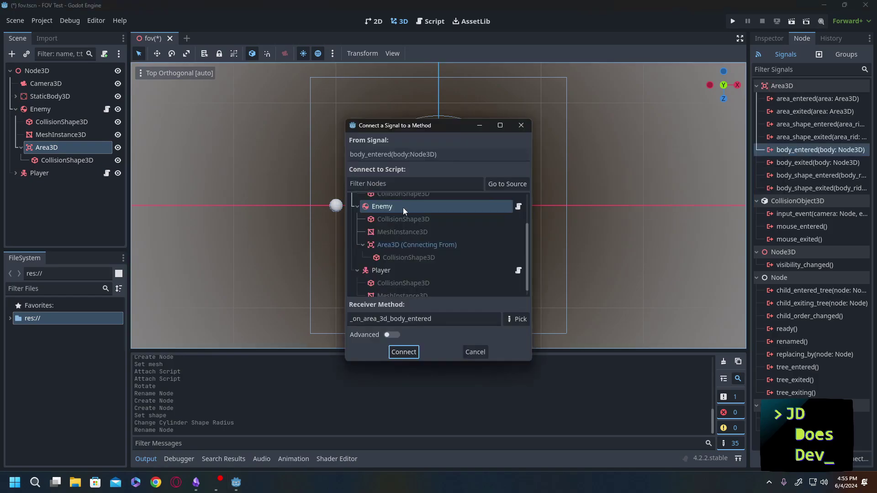
click(408, 356)
Step: Add print(body) as the first line of the _on_area_3d_body_entered function and save the script
click(409, 114)
key(Return)
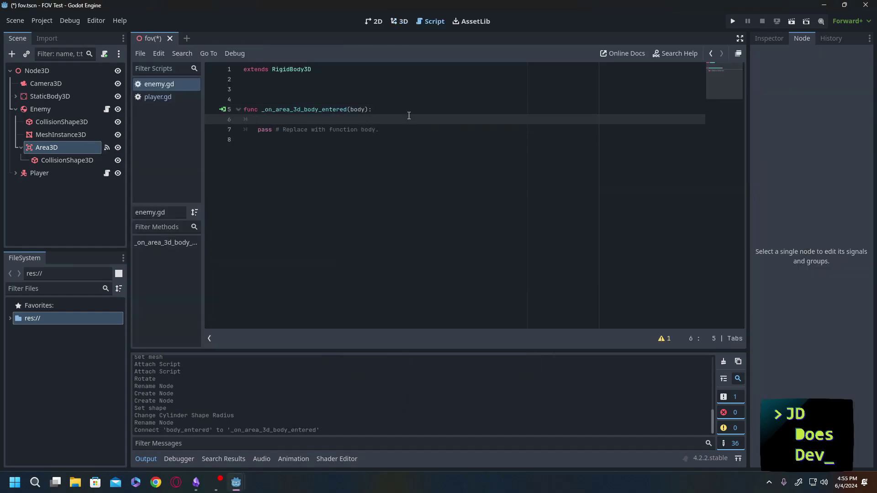
text(print(body)
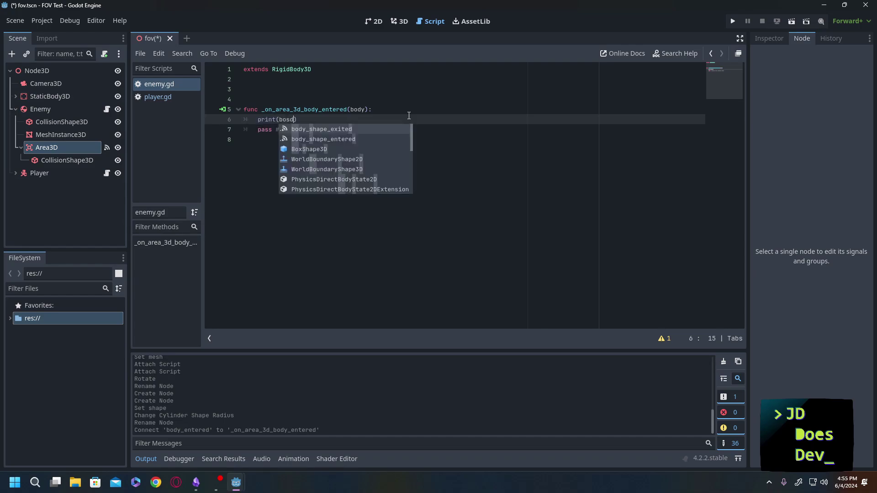
click(335, 121)
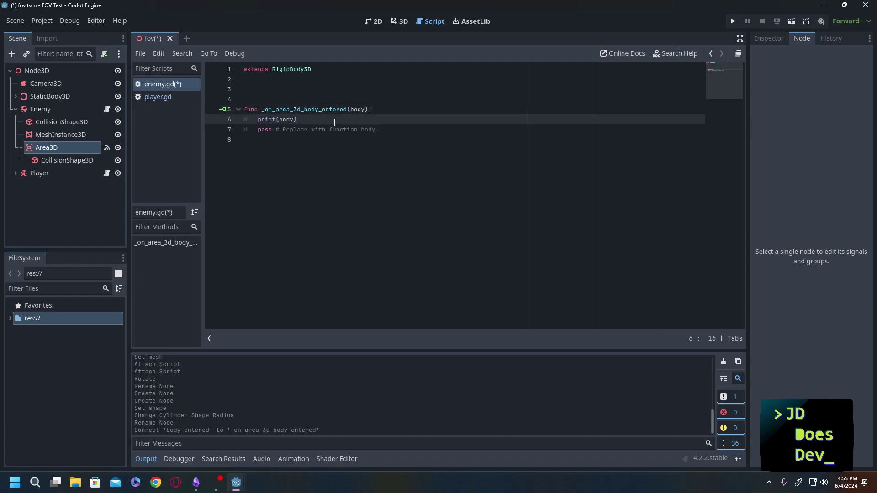
key(ctrl+s)
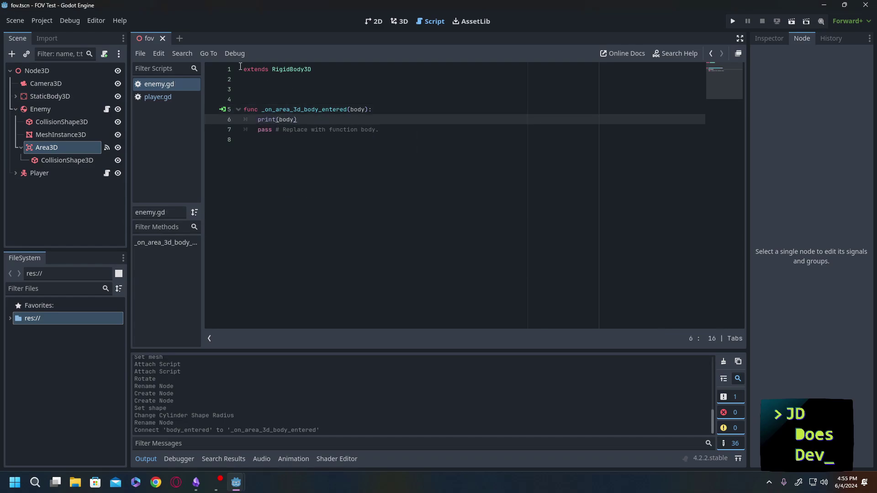
Step: Run the current scene, move the player in and out of the enemy's area to test detection, and stop the run
click(36, 72)
click(792, 22)
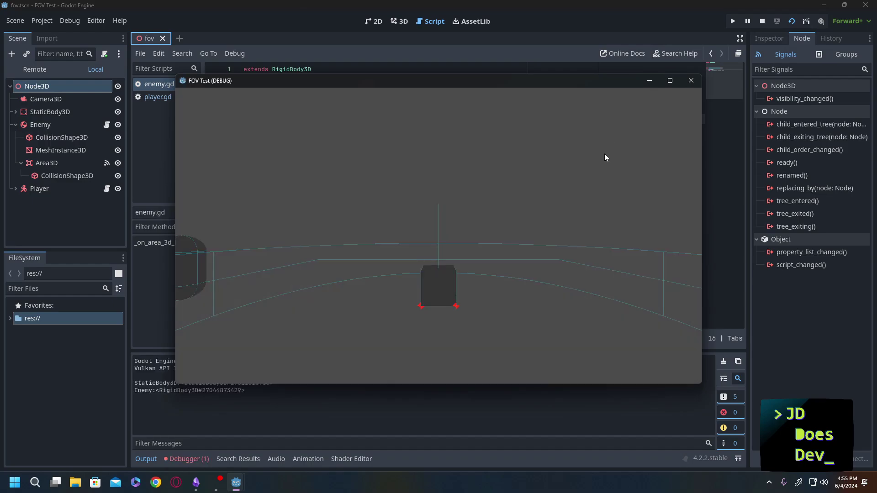
key(Right)
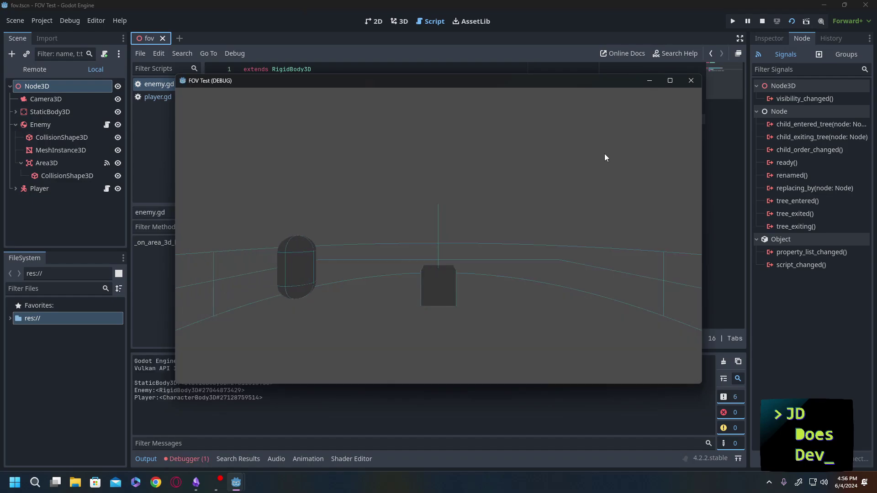
key(Left)
key(Right)
key(Left)
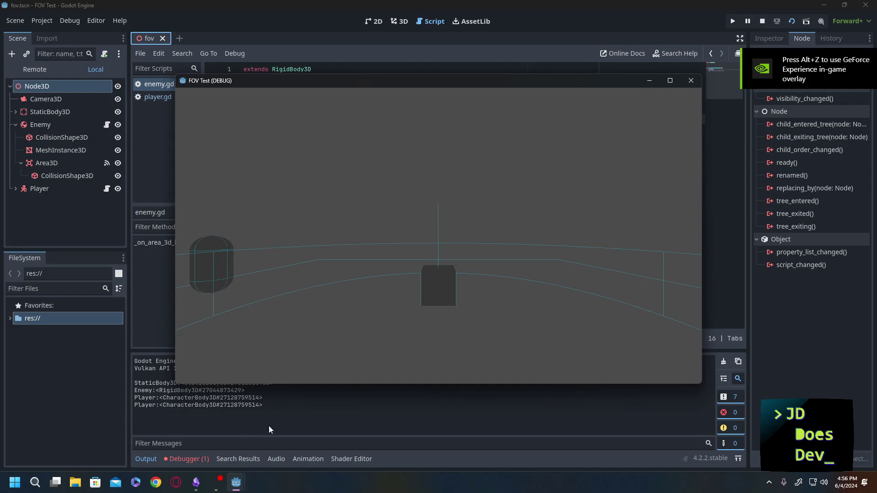
key(F8)
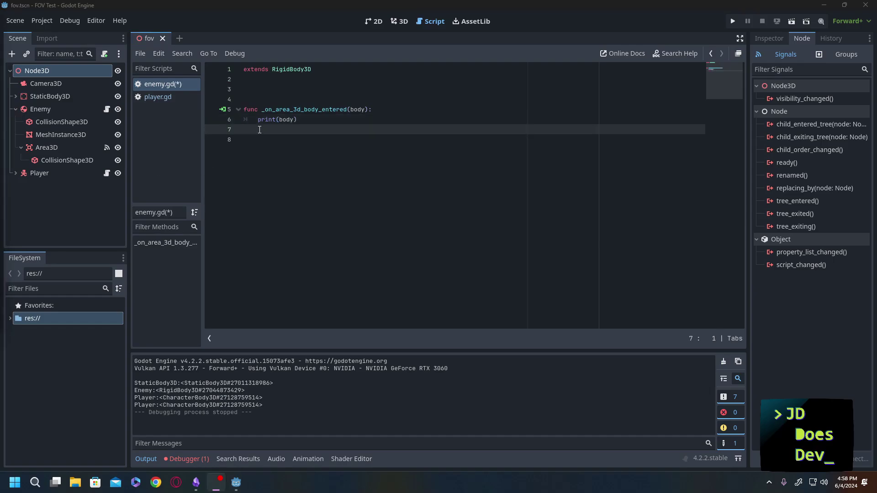
Step: Declare the variables direction and facing below print(body) in the signal handler
click(285, 132)
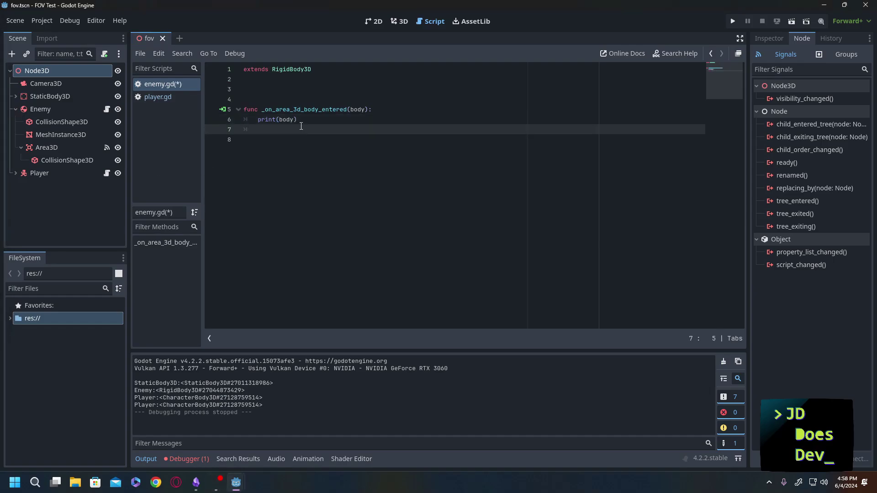
text(var direction)
key(Return)
text(var facing)
Step: Comment direction as the direction to the player body and facing as the player's normalized location in relation to the enemy's front
key(Up)
key(Up)
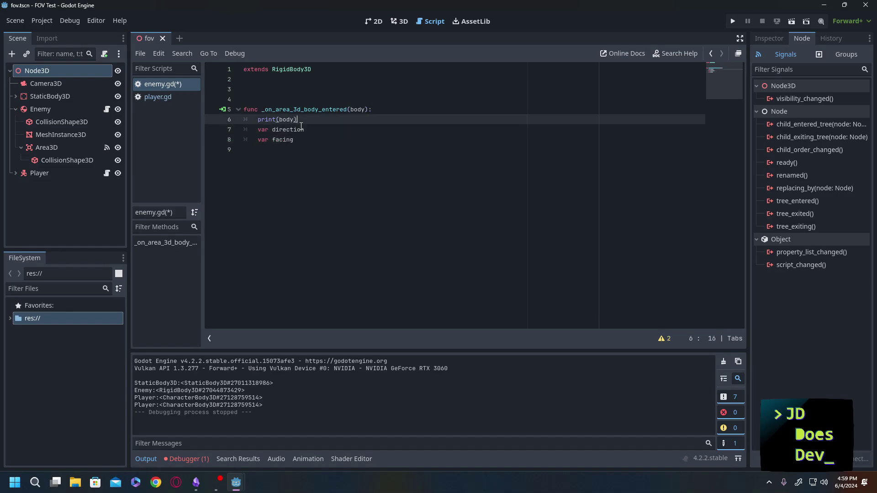
key(Return)
text(# The direction to the player body.)
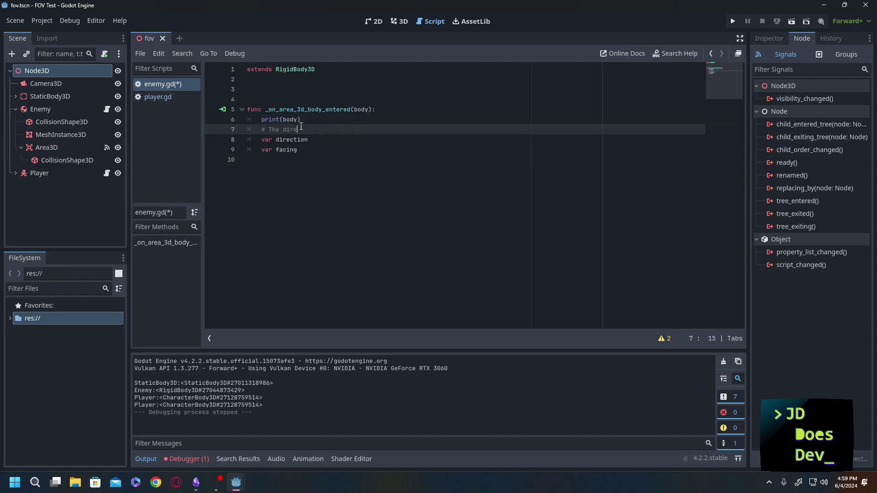
key(Down)
key(Return)
text(# The location normalized of where the player is in relation to the front)
key(Return)
text(# of the enemy)
Step: Assign global_position to the direction variable
click(320, 139)
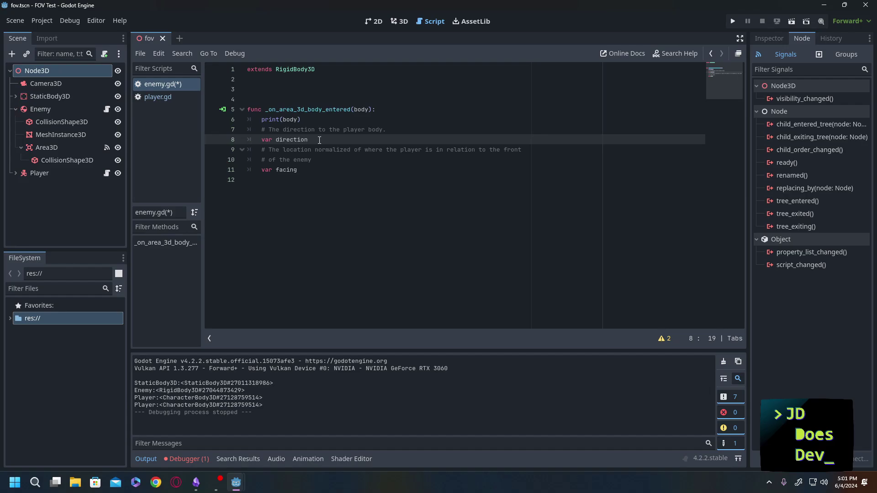
text(= global_position)
ctrl+click(319, 139)
click(320, 140)
text(self.)
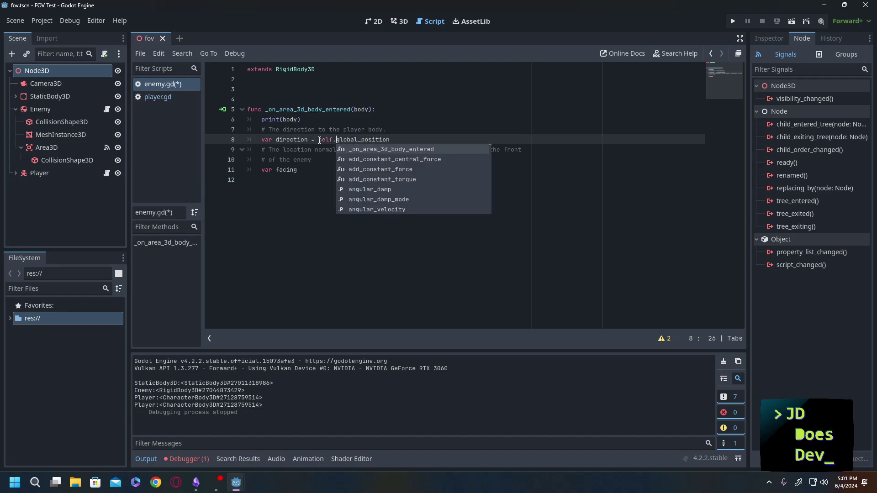
key(Escape)
key(ctrl+z)
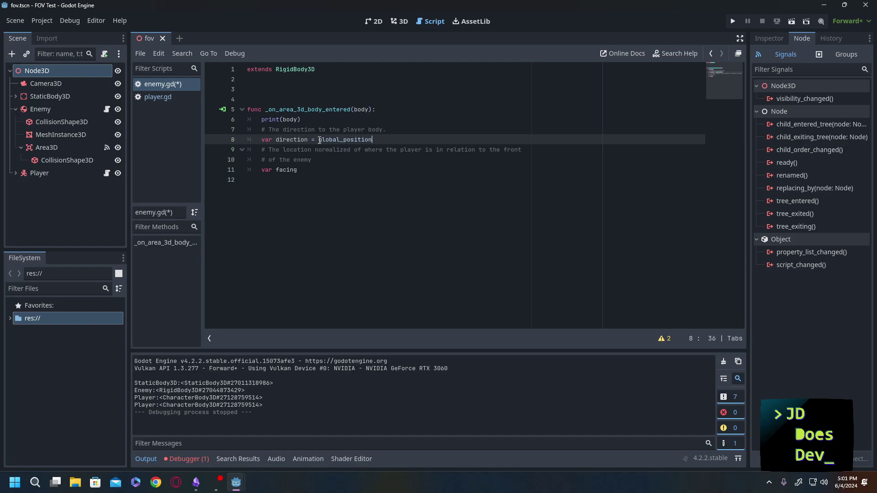
Step: Complete the direction assignment with .direction_to(body.global_position)
text(.direction_to())
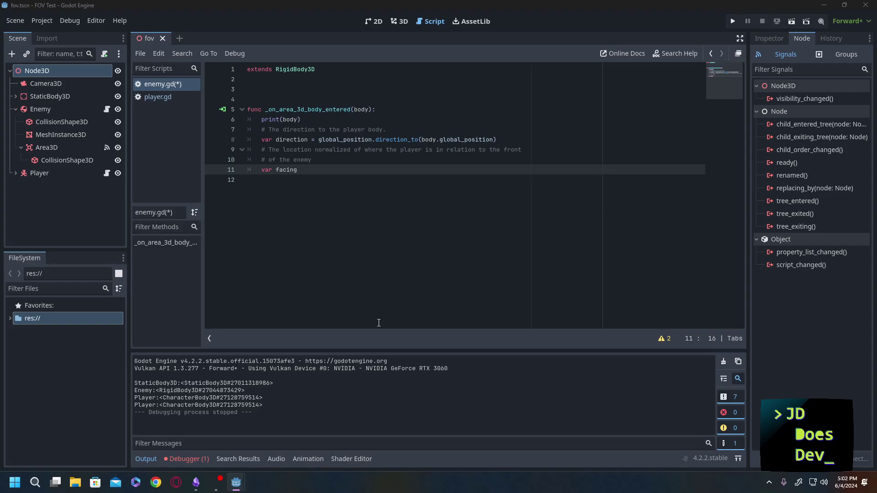
Step: Switch to the Excalidraw drawing, draw a horizontal line through the enemy to the player circle, and label its ends 1 and -1
mouse_move(197, 489)
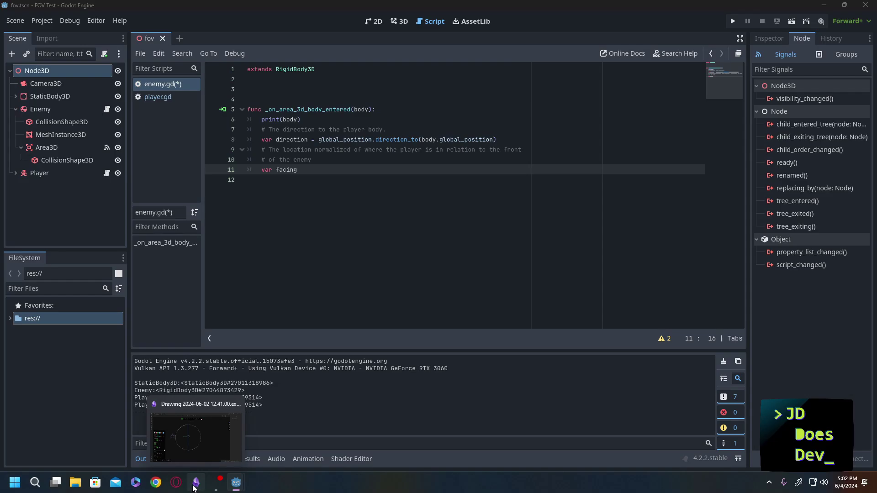
click(196, 487)
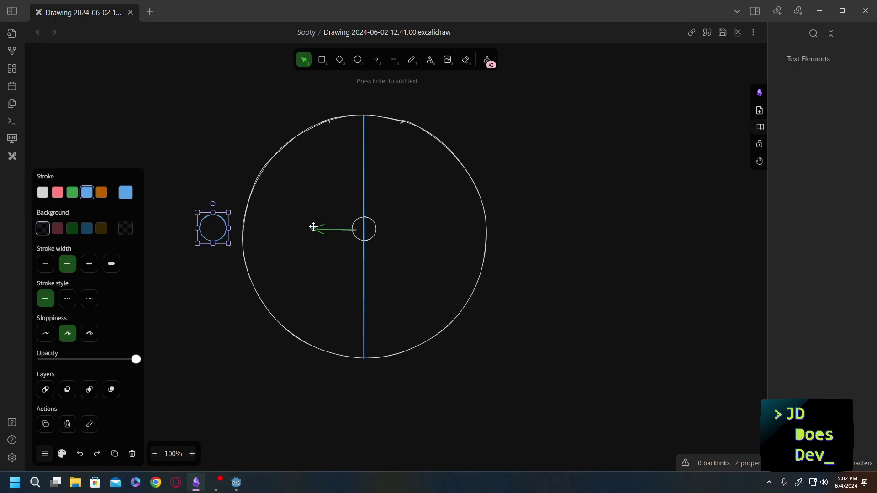
key(l)
drag(511, 229, 226, 229)
key(p)
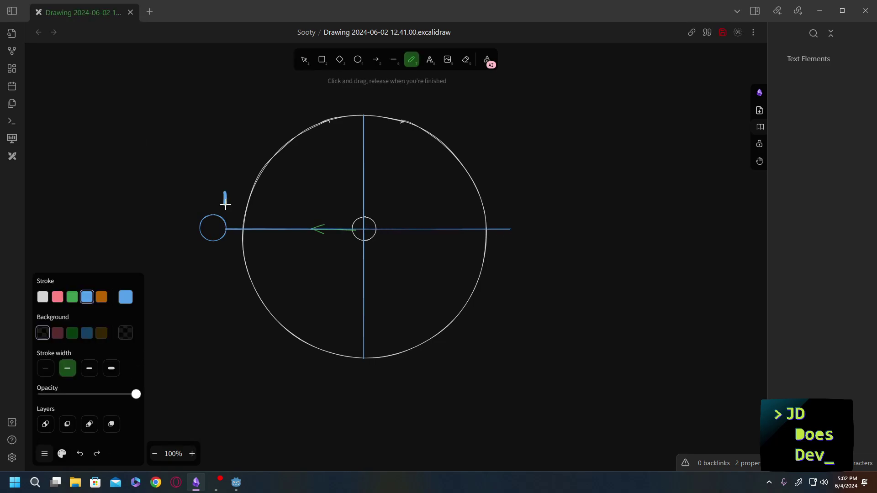
drag(226, 195, 227, 203)
drag(502, 208, 530, 221)
Step: Rotate the whole diagram until the player circle lies below the enemy, and undo the rotation
key(v)
key(ctrl+a)
drag(365, 104, 285, 236)
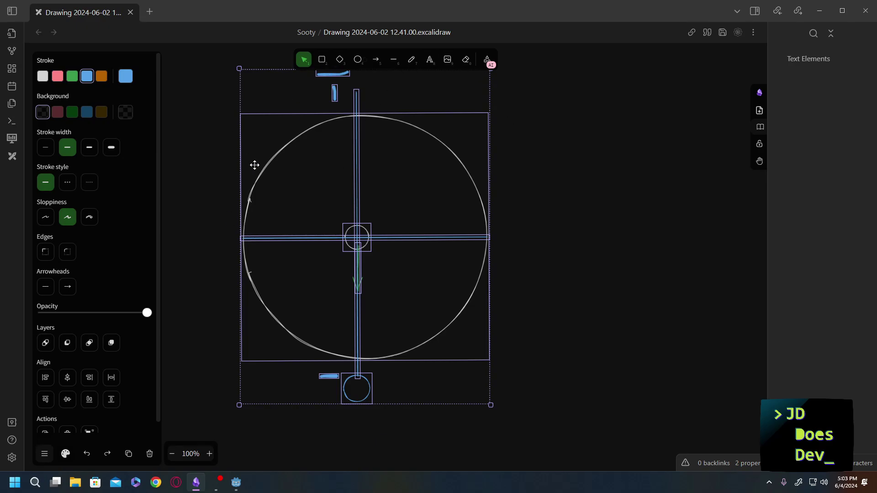
key(ctrl+z)
key(ctrl+z)
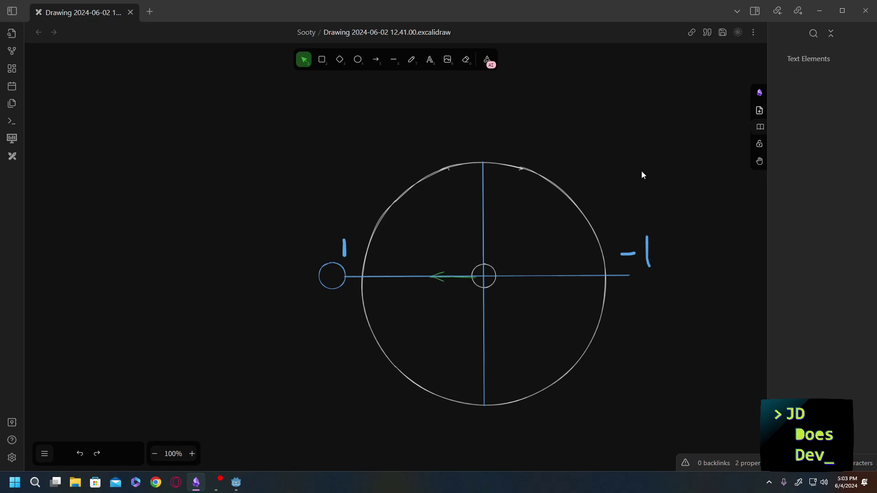
Step: Return to Godot and assign global_transform.basis.tdotz(direction) to the facing variable
middle_drag(641, 171, 552, 158)
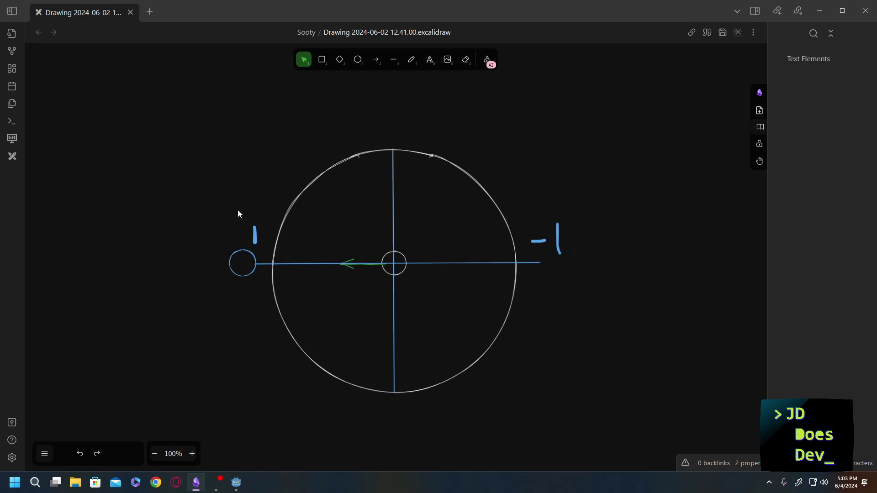
key(alt+Tab)
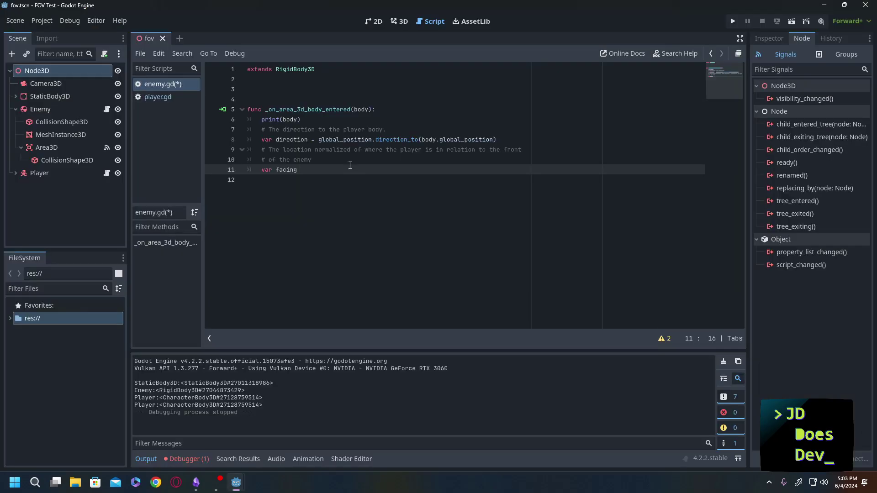
text(= )
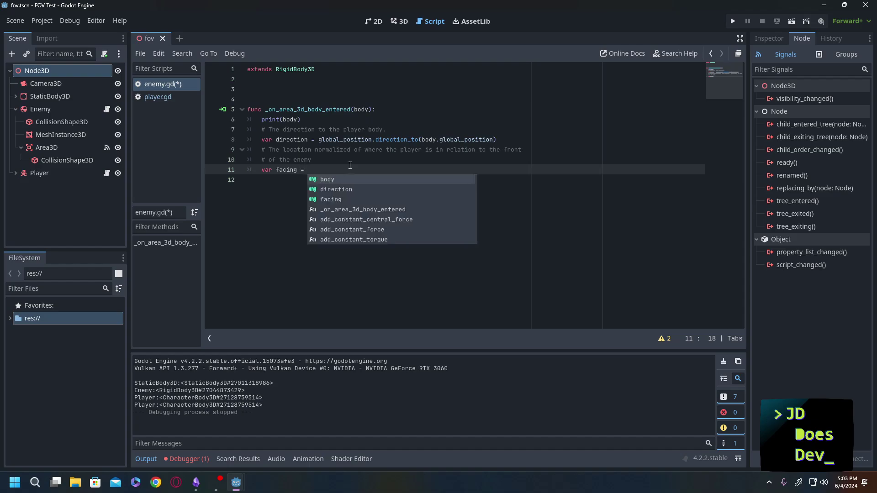
text(global_transform.basis.)
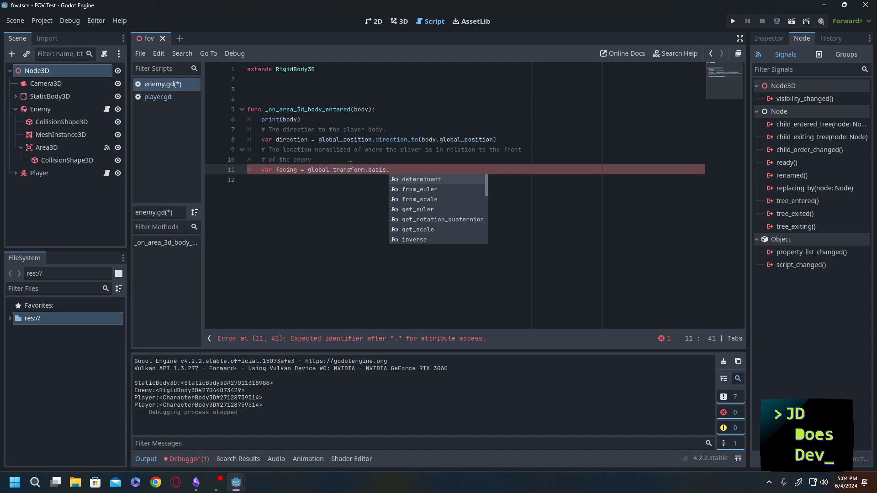
text(tdotz)
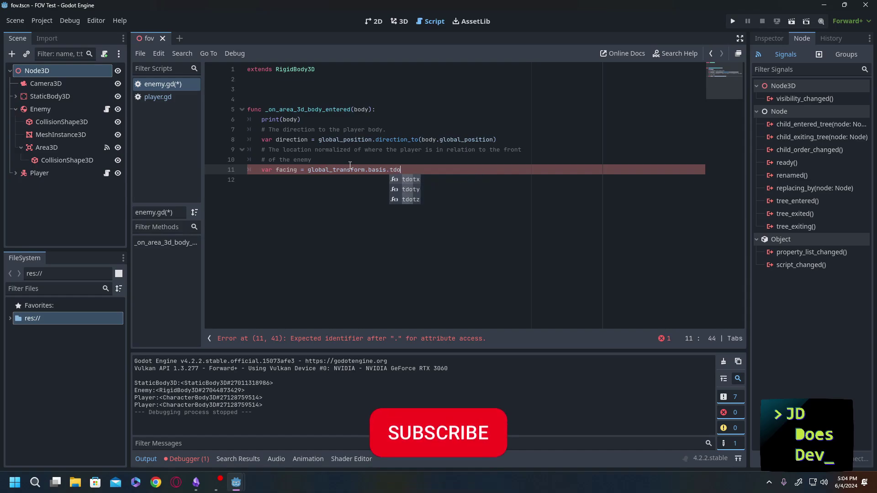
key(Return)
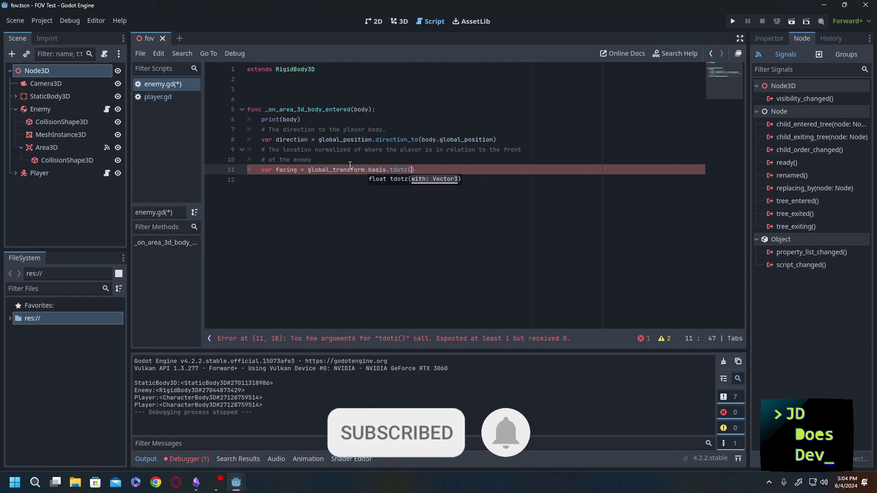
text(direction)
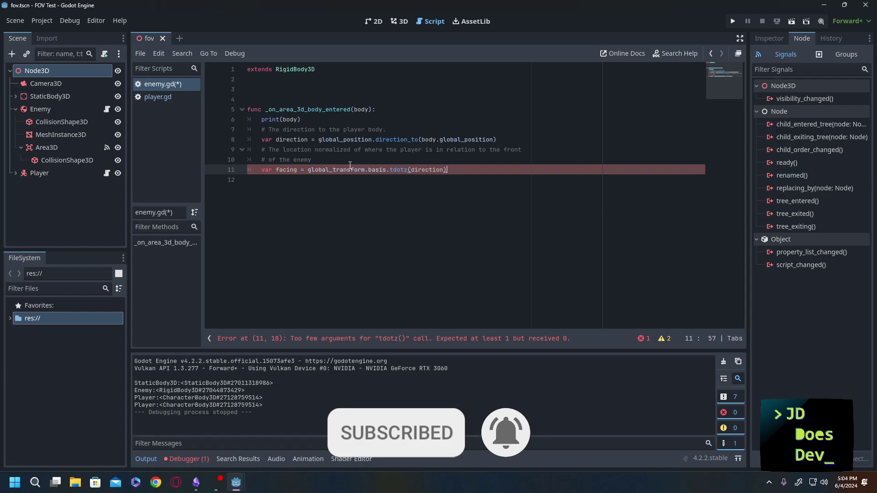
key(ctrl+Left)
key(ctrl+Left)
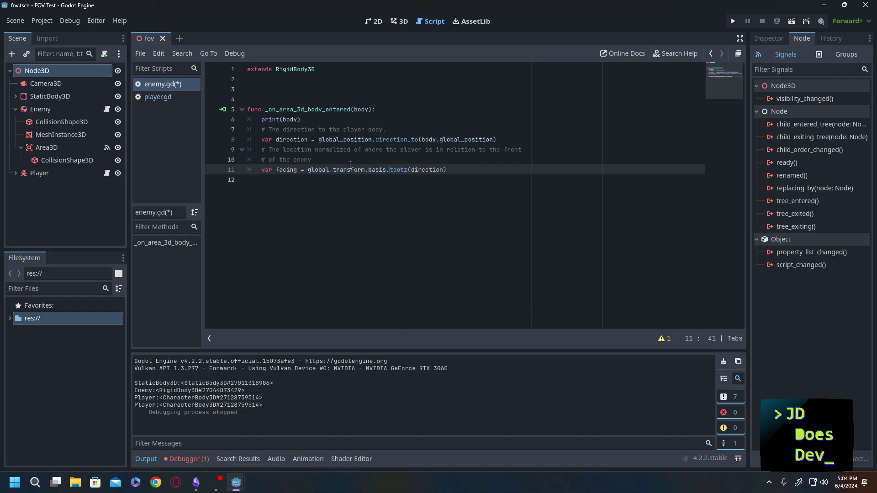
key(ctrl+shift+Right)
key(Delete)
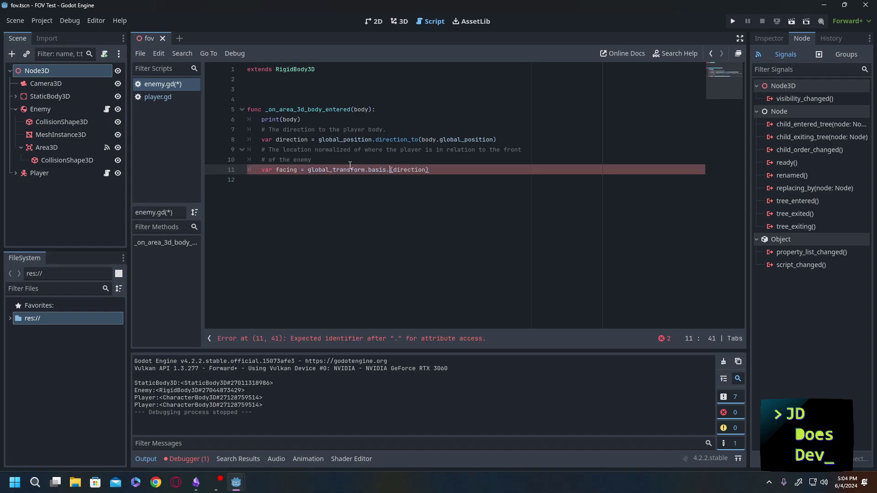
text(z.dot)
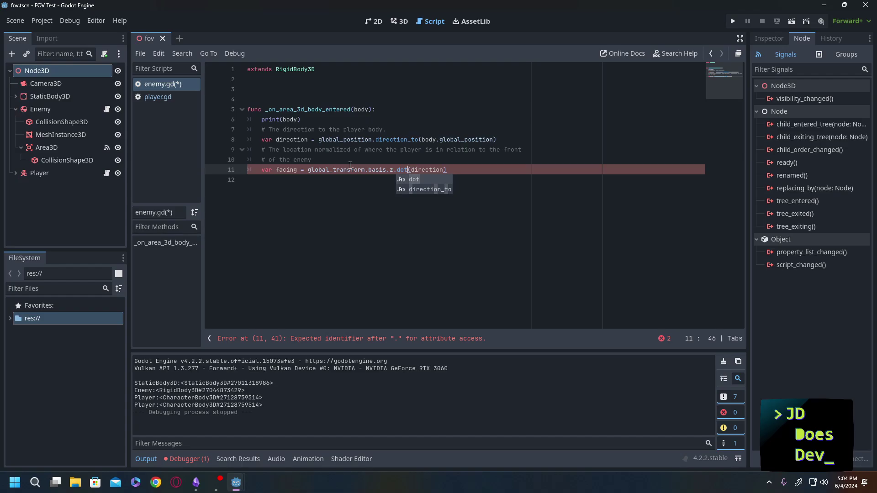
key(ctrl+z)
key(ctrl+z)
Step: Add print(facing) after a blank line below the facing assignment
click(462, 169)
key(Return)
key(Return)
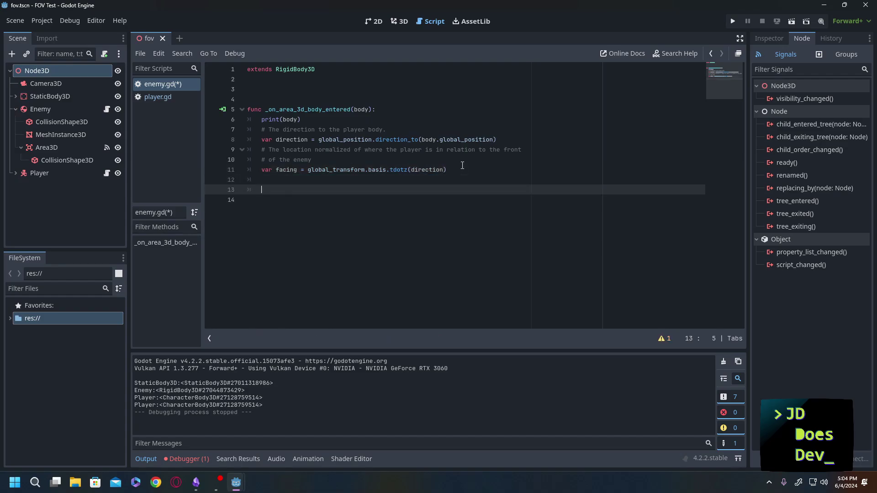
text(print(facing))
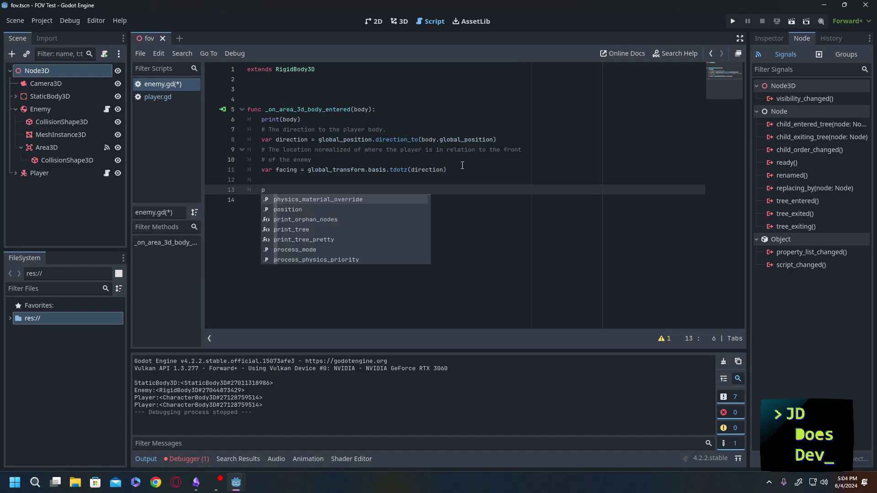
Step: Save the script, run the project, and move the player in and out of the enemy's detection area from several sides
key(ctrl+s)
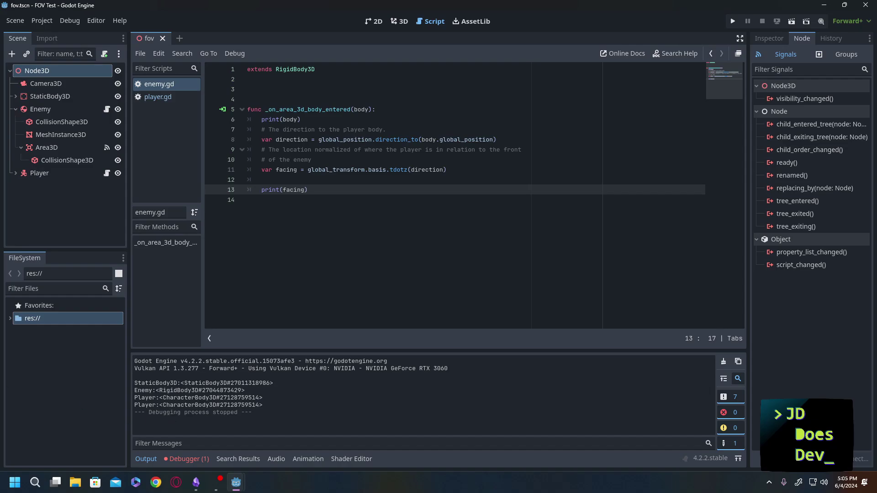
key(F5)
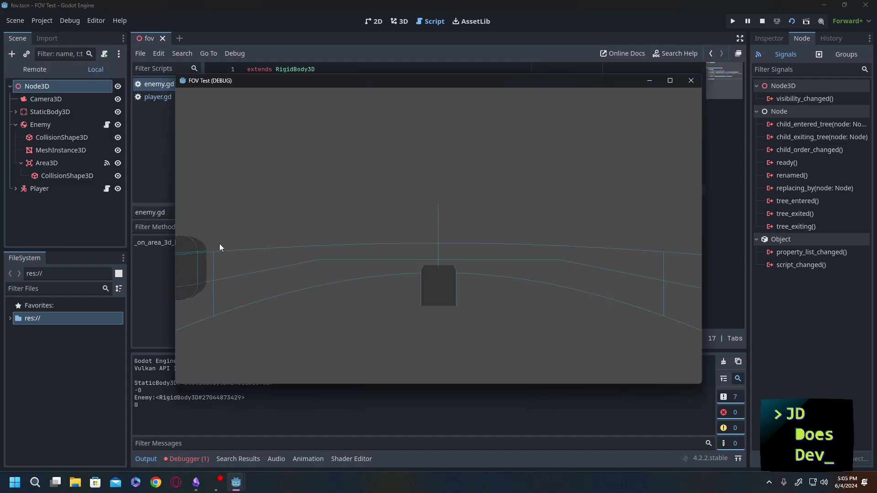
key(Right)
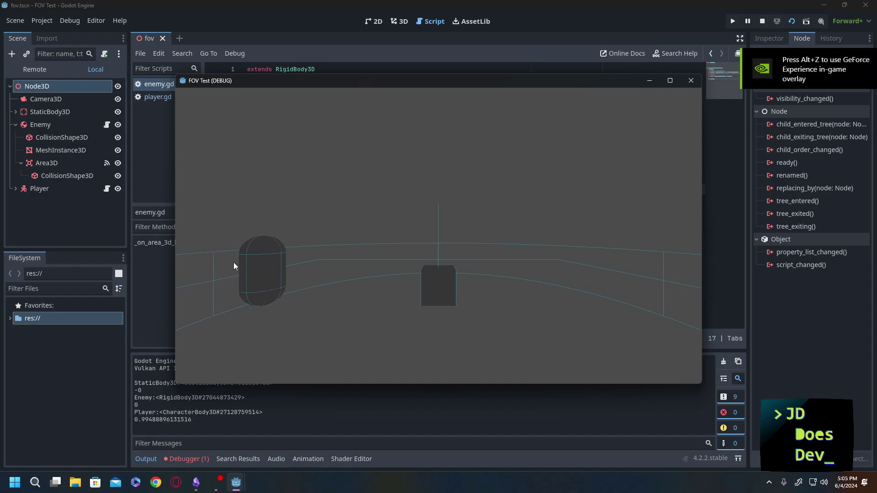
key(Left)
key(Up)
key(Right)
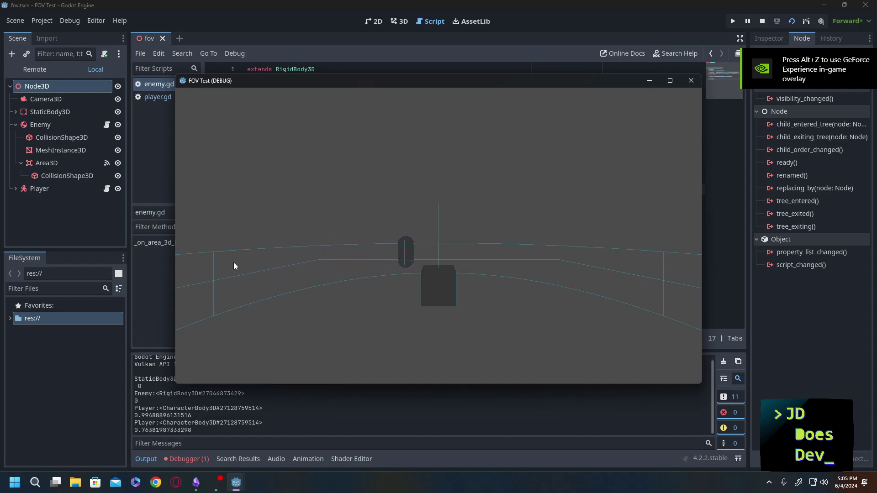
key(Right)
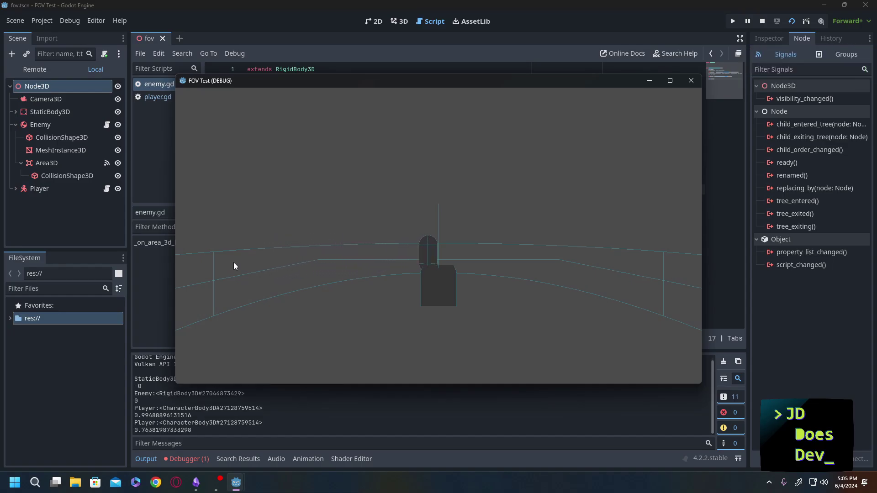
key(Right)
key(Right)
key(Left)
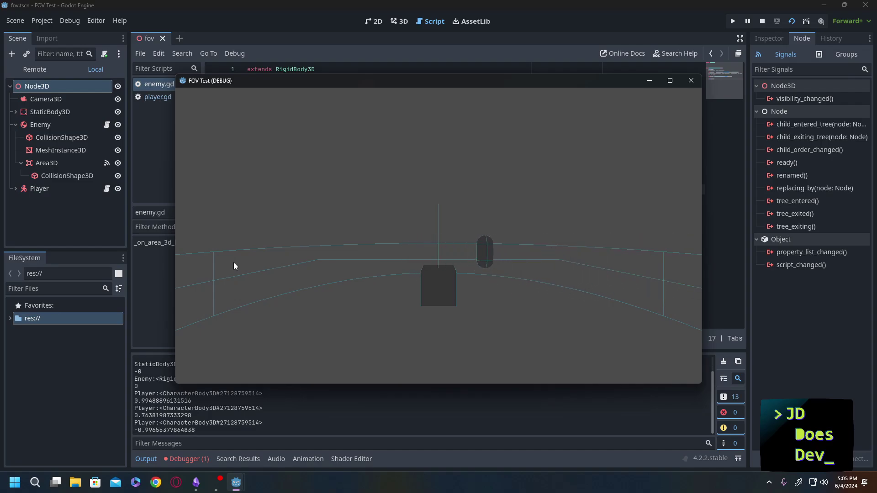
key(Down)
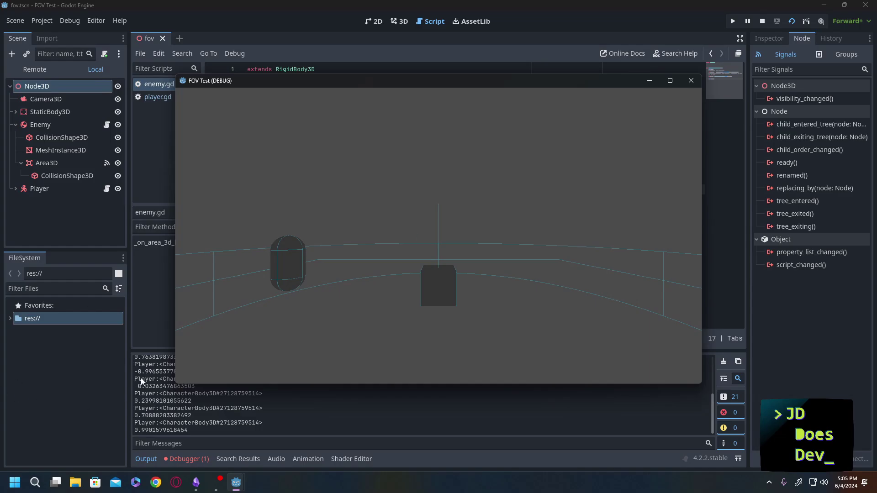
Step: Examine the printed facing values in the output, close the running game, and place the caret on the blank line above print(facing)
drag(388, 84, 391, 62)
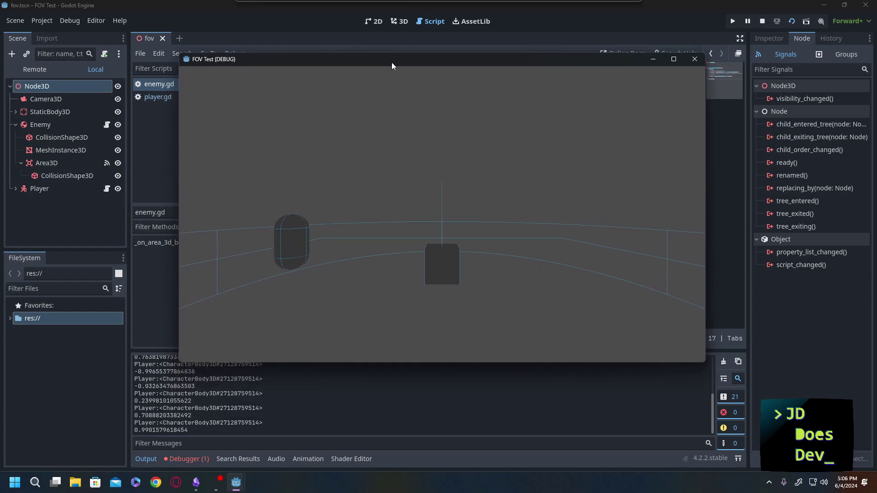
drag(196, 371, 132, 371)
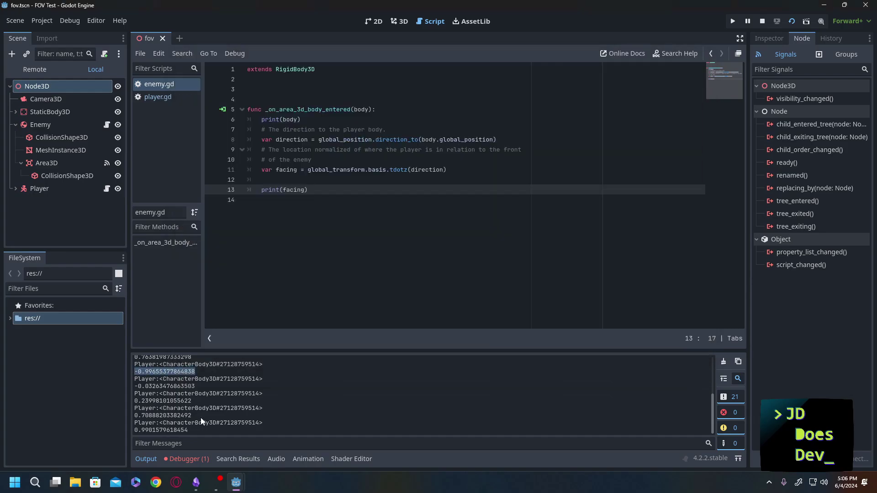
drag(193, 416, 125, 414)
mouse_move(236, 483)
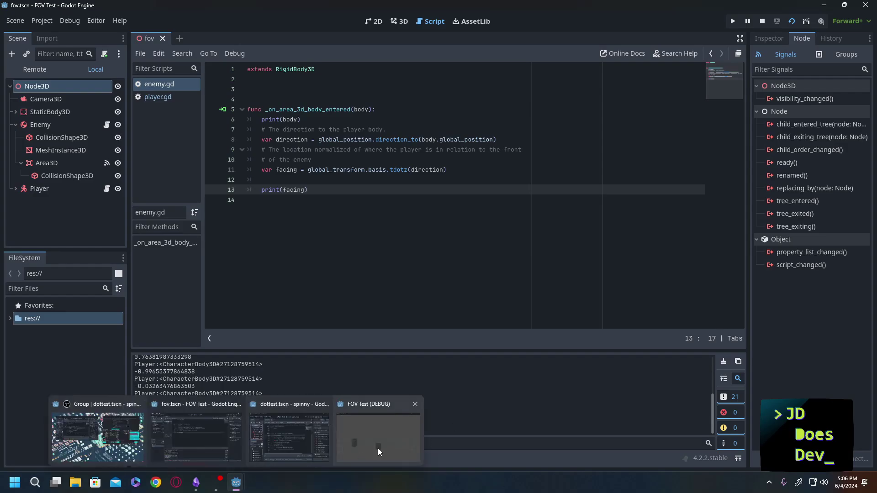
click(377, 448)
click(695, 59)
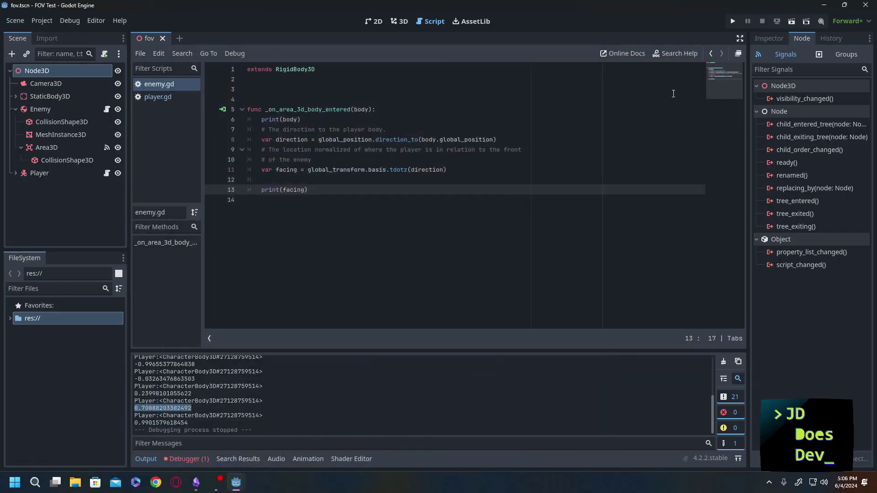
click(378, 182)
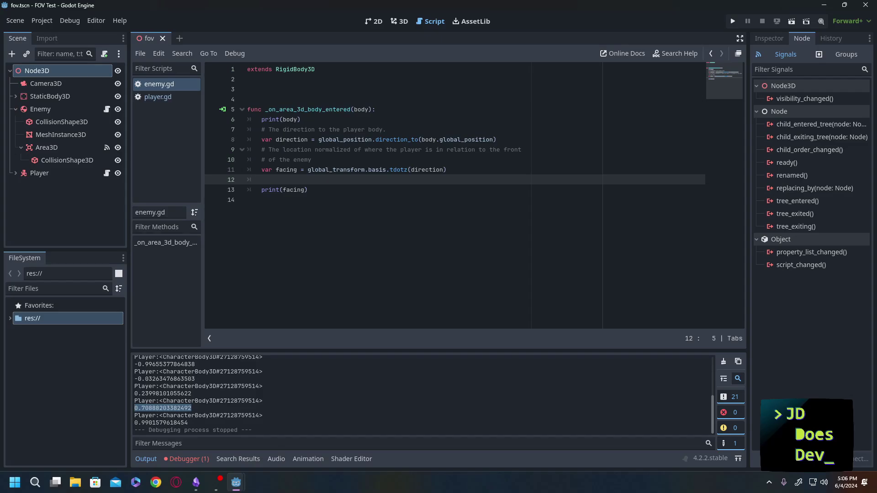
Step: In the Excalidraw drawing, draw two slanted red lines from the enemy to the detection circle's edge, and move the player circle above it
mouse_move(230, 487)
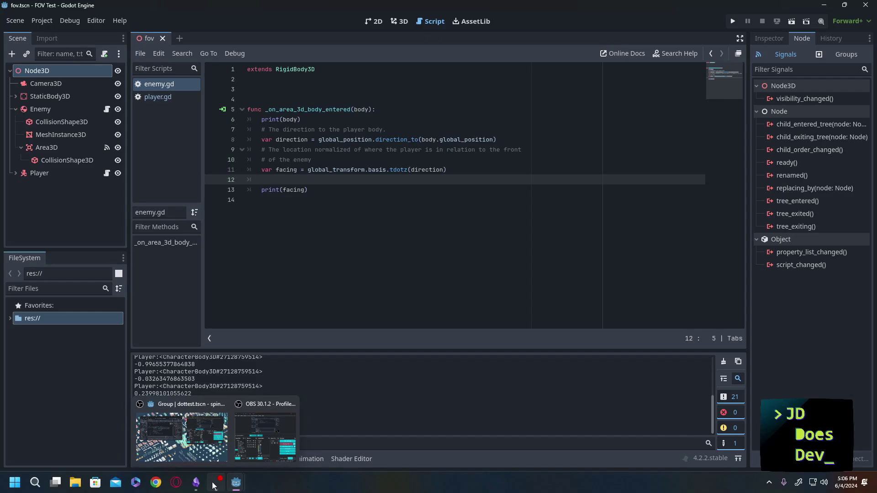
click(196, 482)
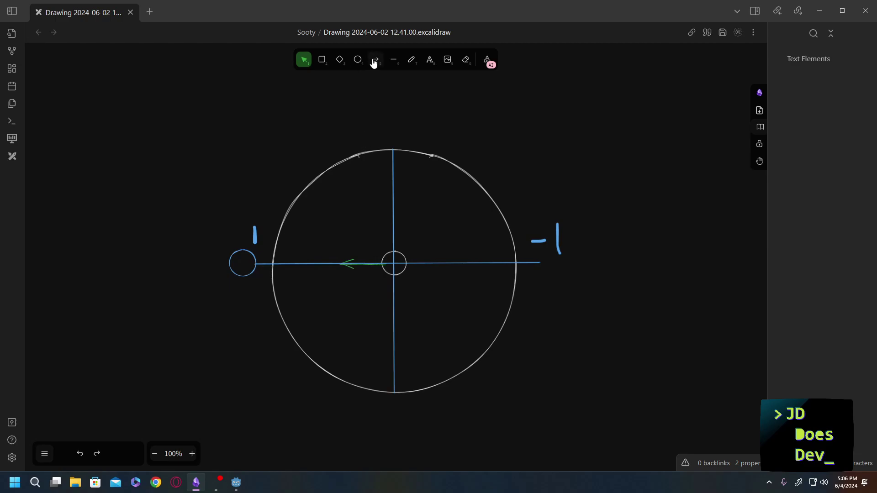
click(393, 59)
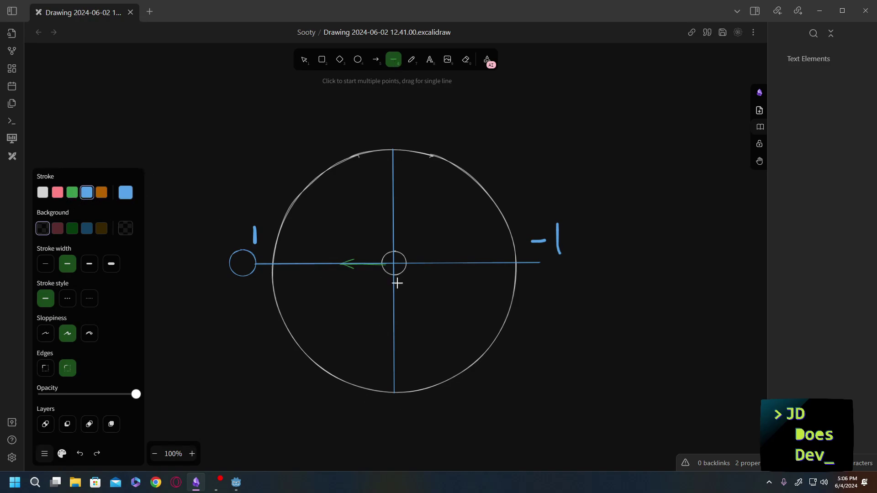
click(57, 192)
drag(393, 262, 353, 156)
key(l)
drag(394, 263, 353, 386)
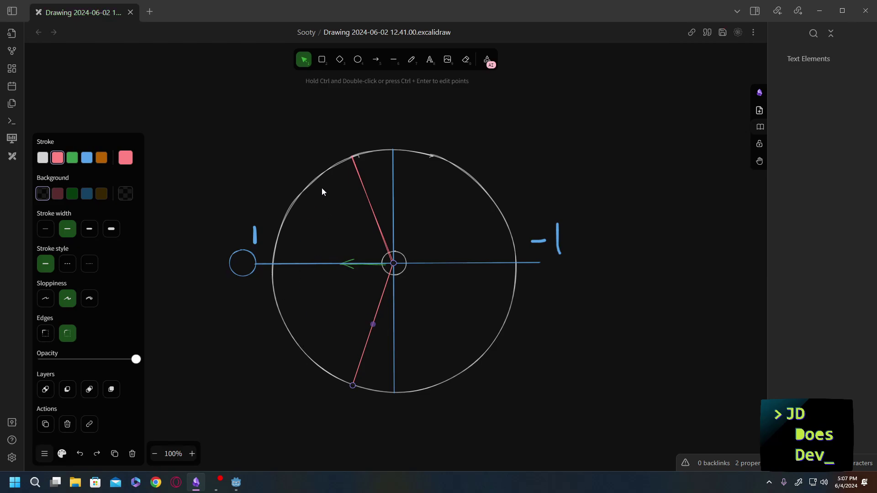
click(242, 256)
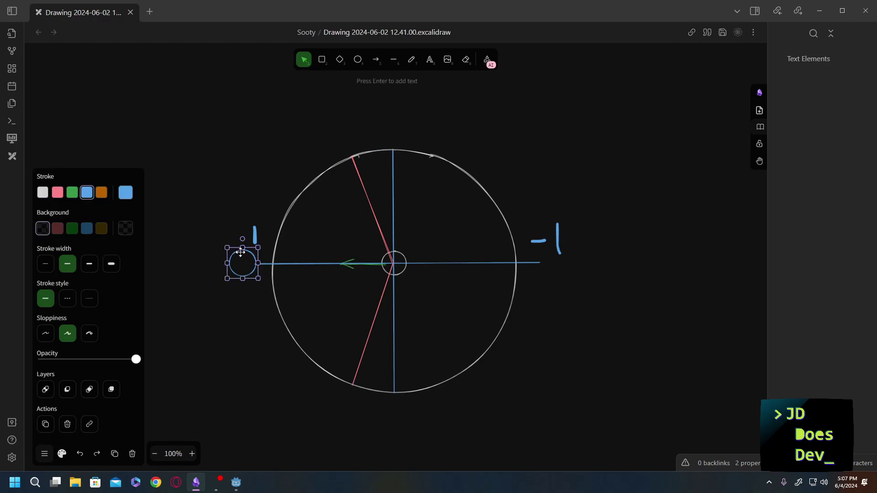
drag(241, 255, 388, 122)
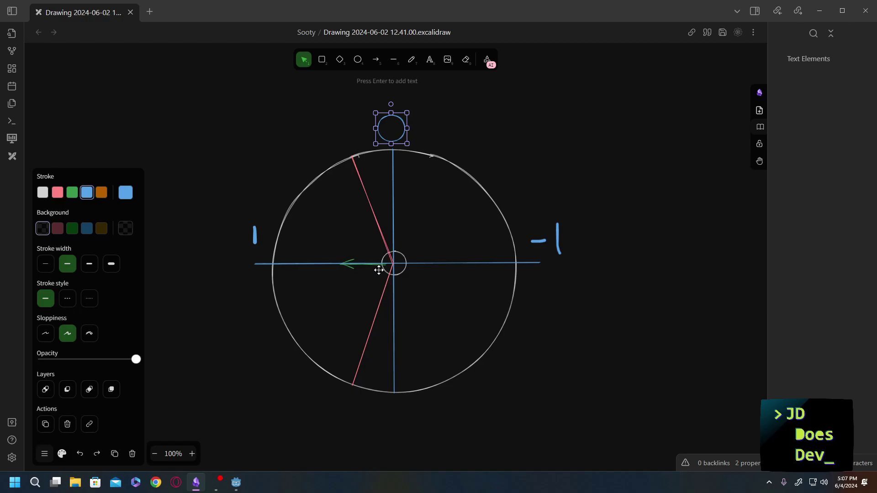
Step: Draw a vertical red line between the two slanted red lines and mark its right angle at the horizontal line with a small square
scroll(379, 270, up, 3)
scroll(380, 276, down, 3)
ctrl+scroll(380, 276, up, 6)
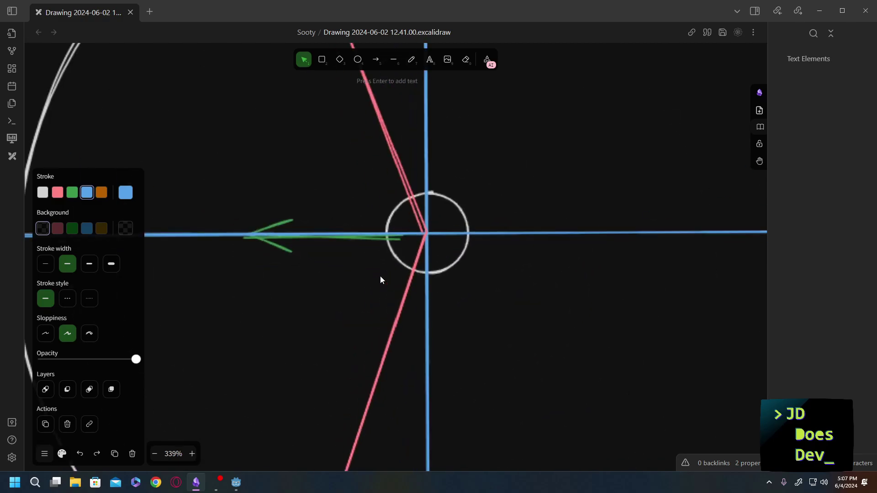
scroll(387, 254, up, 1)
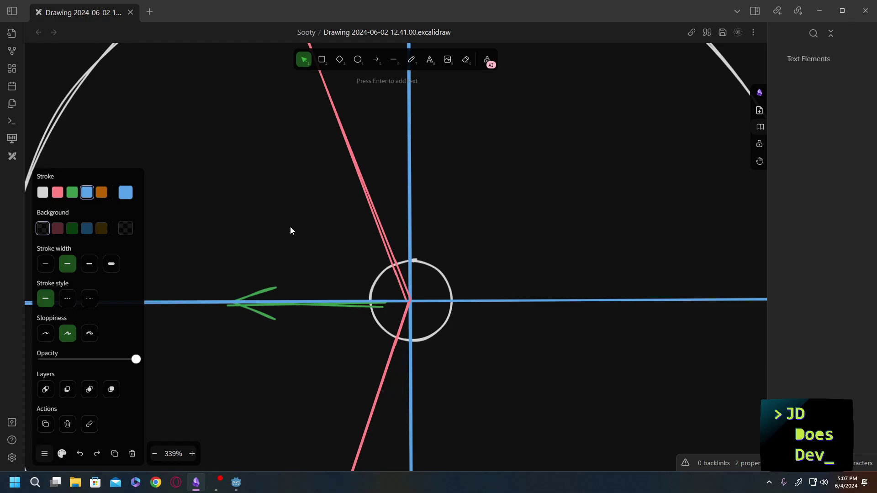
click(392, 60)
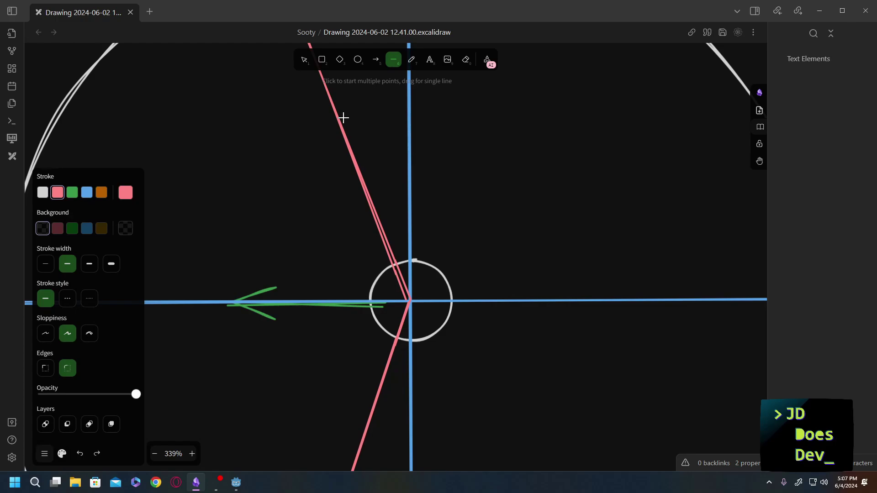
drag(343, 118, 344, 473)
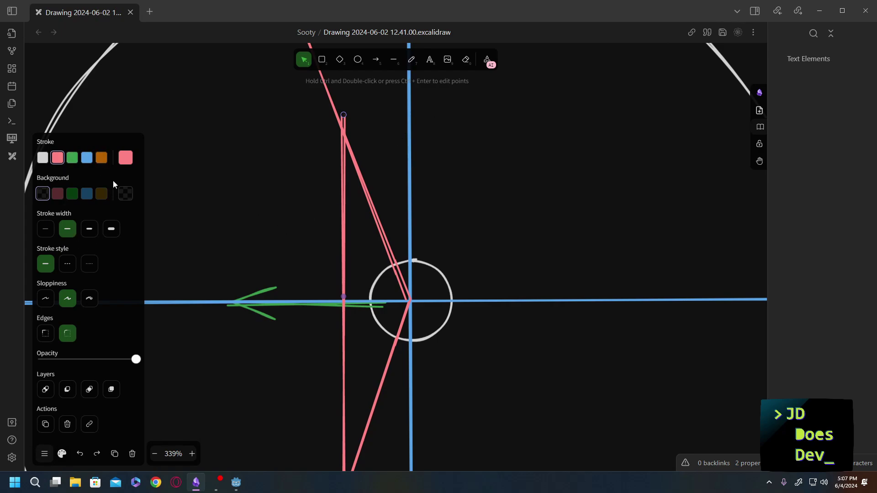
click(322, 60)
drag(341, 284, 358, 302)
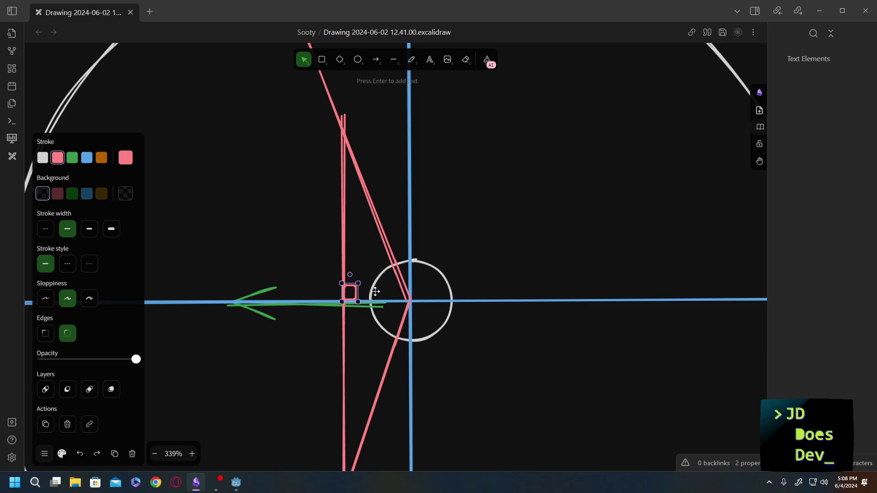
Step: Sketch a blue arc marking the angle at the enemy and handwrite the fraction A over H in the diagram's upper right quarter
click(412, 60)
drag(383, 261, 363, 291)
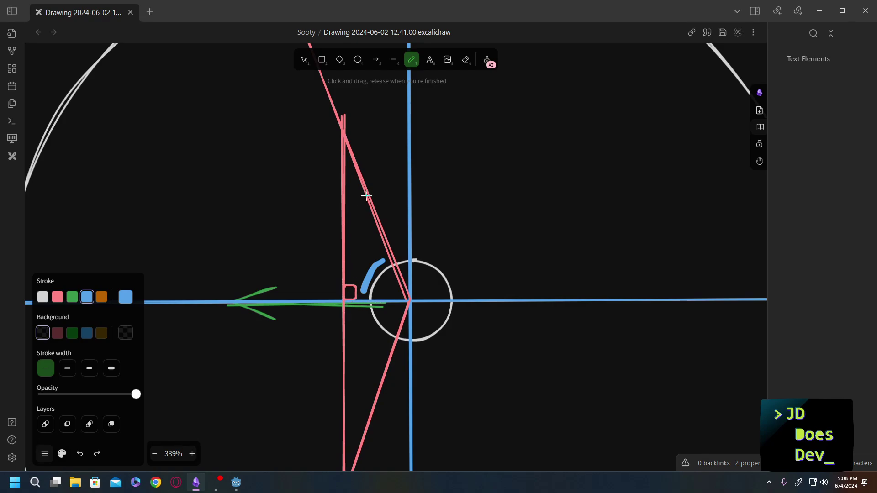
drag(476, 134, 497, 120)
mouse_move(470, 150)
mouse_down()
mouse_move(556, 138)
mouse_move(492, 203)
mouse_up()
drag(502, 158, 510, 192)
drag(486, 182, 512, 175)
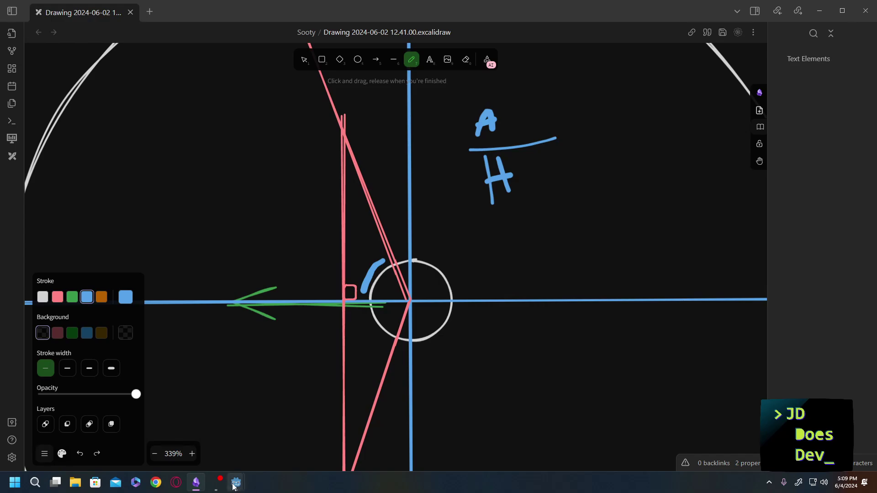
Step: Return to the FOV Test project in Godot and begin the declaration var fov = on the blank line below facing
mouse_move(236, 482)
mouse_move(237, 456)
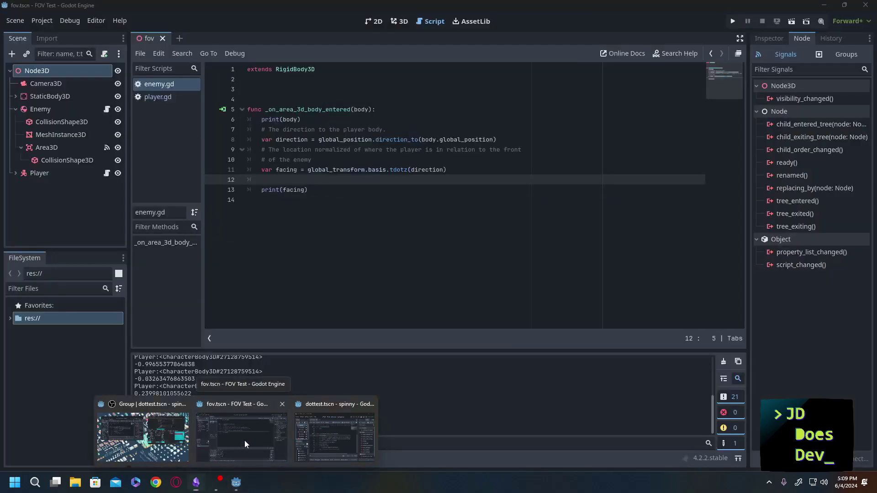
click(244, 441)
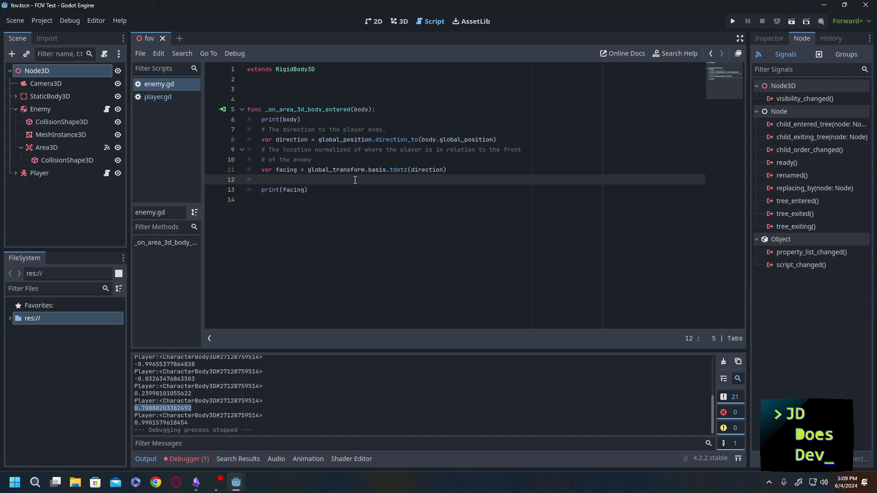
text(var fov =)
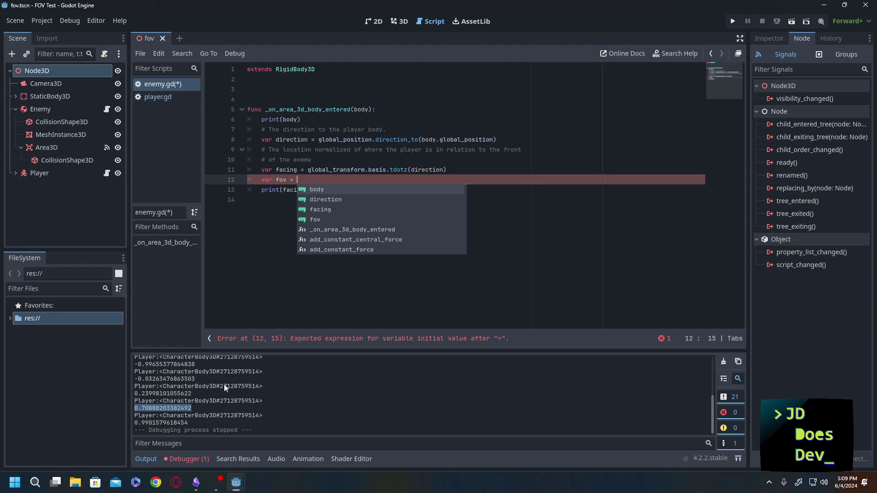
Step: Check the angle in the Excalidraw drawing, try 140/2 as the value of fov, and remove it again
click(196, 482)
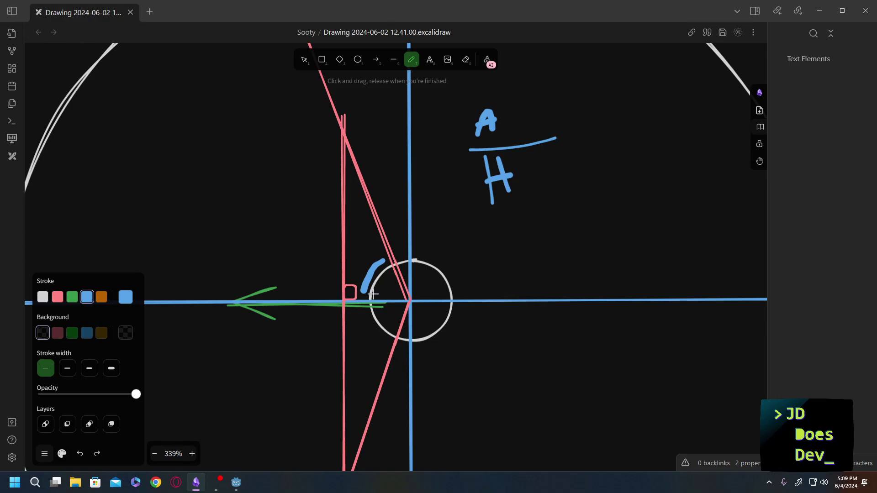
key(alt+Tab)
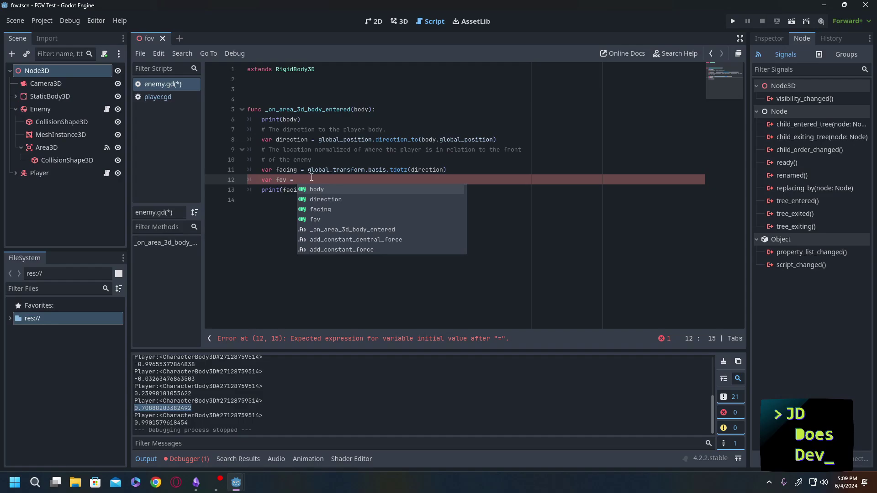
text(140)
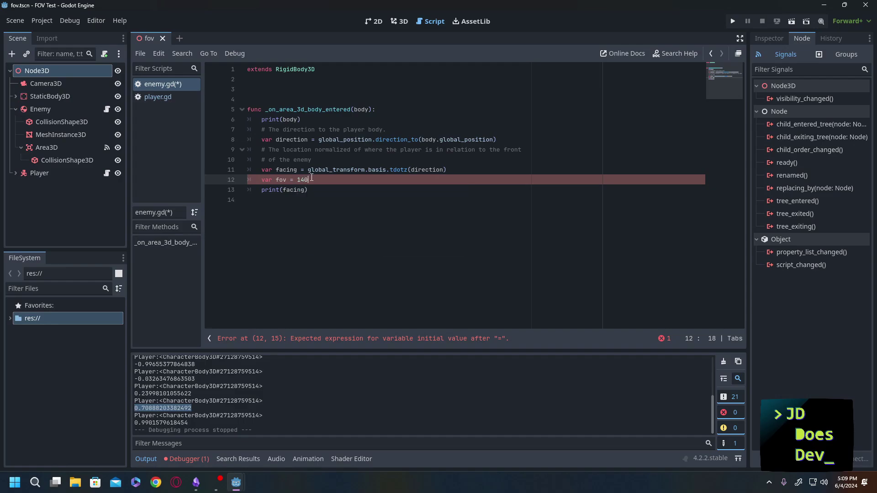
text(/2)
key(ctrl+shift+Left)
key(ctrl+shift+Left)
key(ctrl+shift+Left)
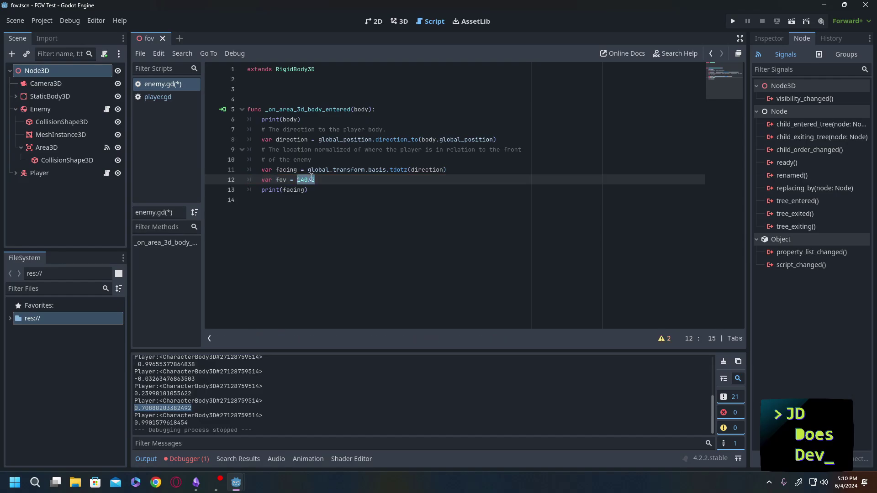
key(BackSpace)
Step: Set the fov variable to cos(deg_to_rad(70))
text(cos()
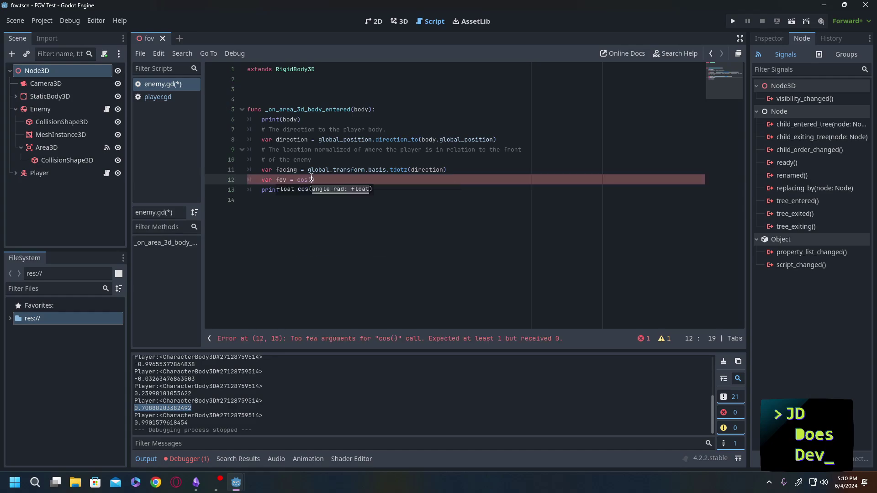
text(deg_to)
key(Return)
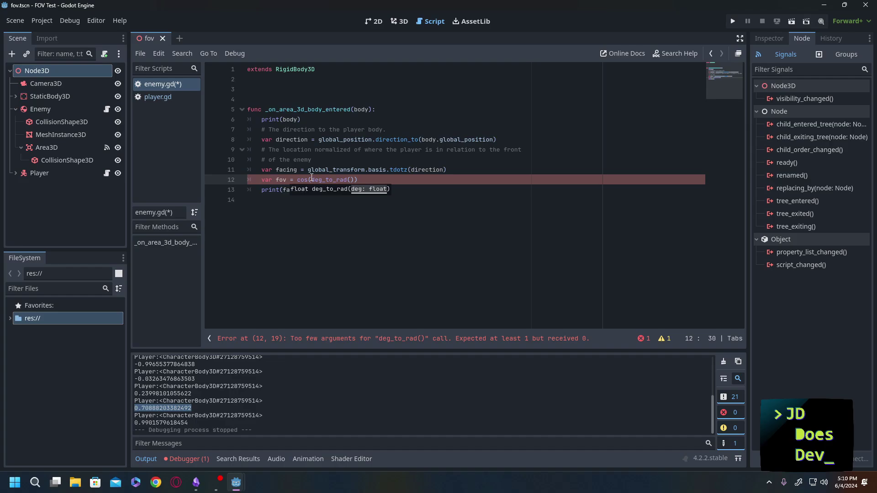
text(70)))
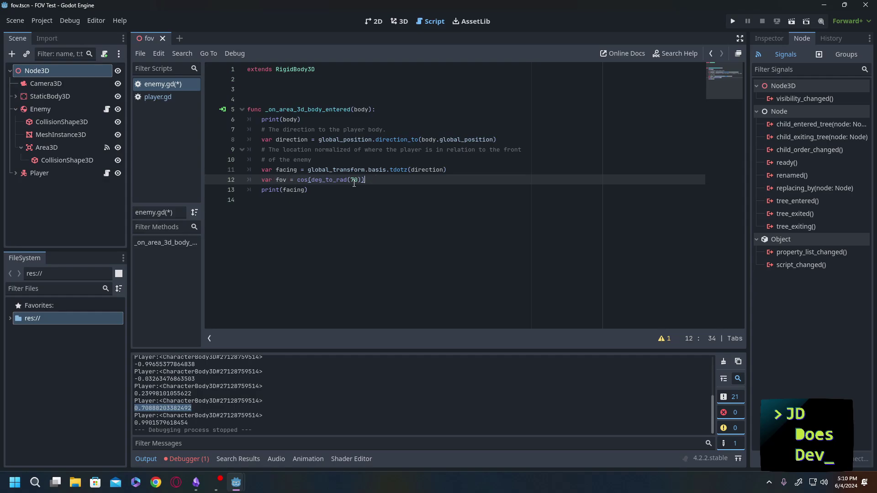
Step: Add the condition if facing > fov: below the fov variable, with print("In field of vision") as its body
key(Return)
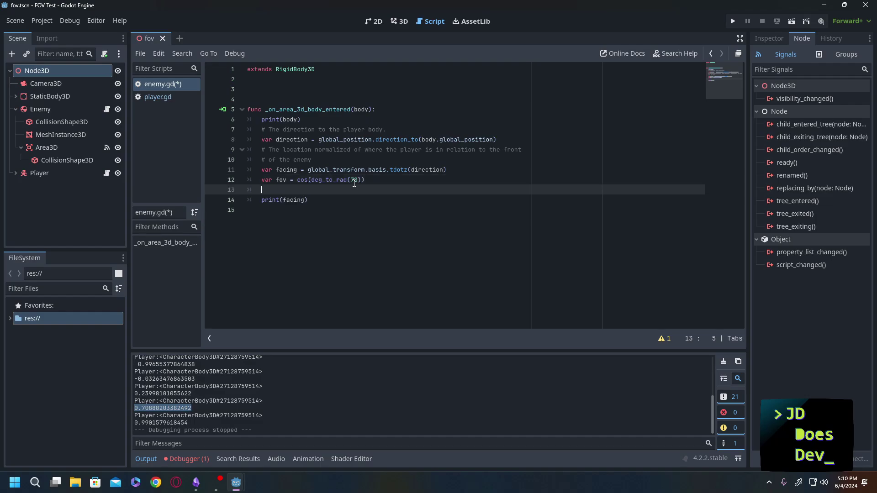
text(if)
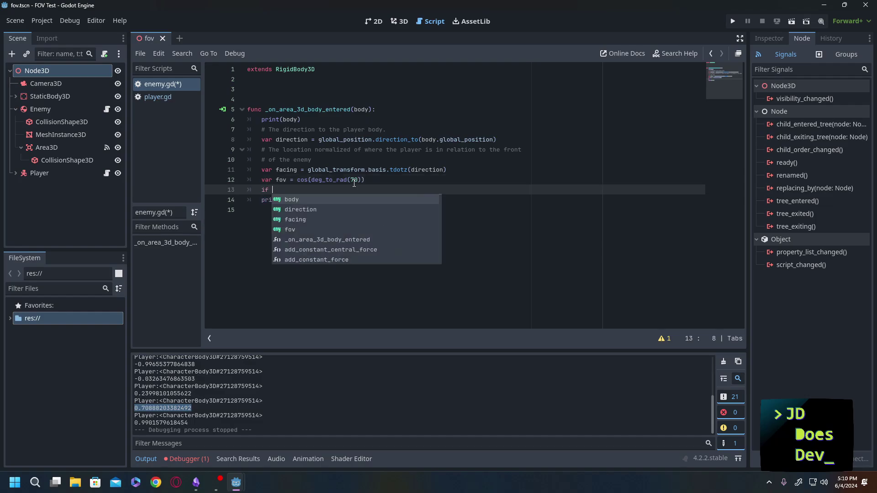
text( facing )
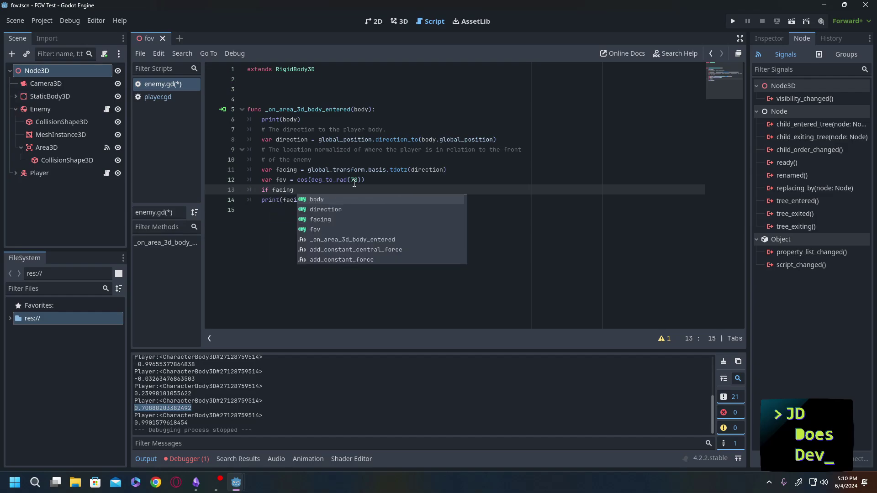
text(>)
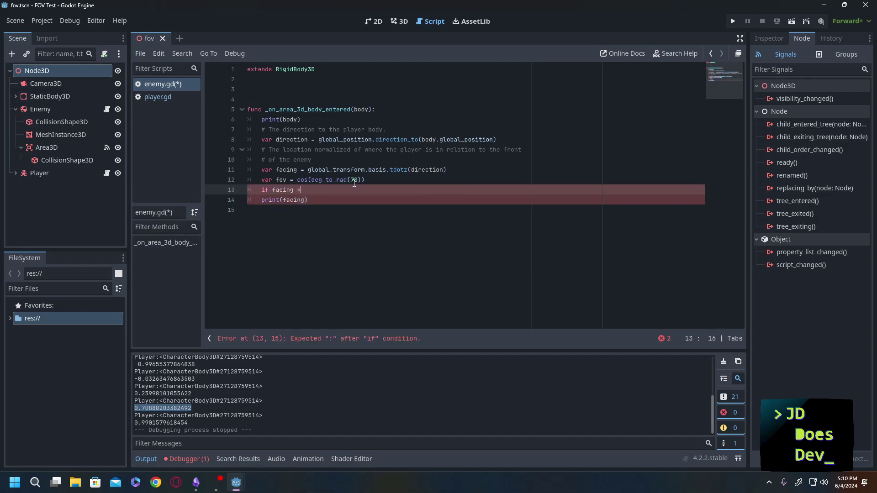
text( fov:)
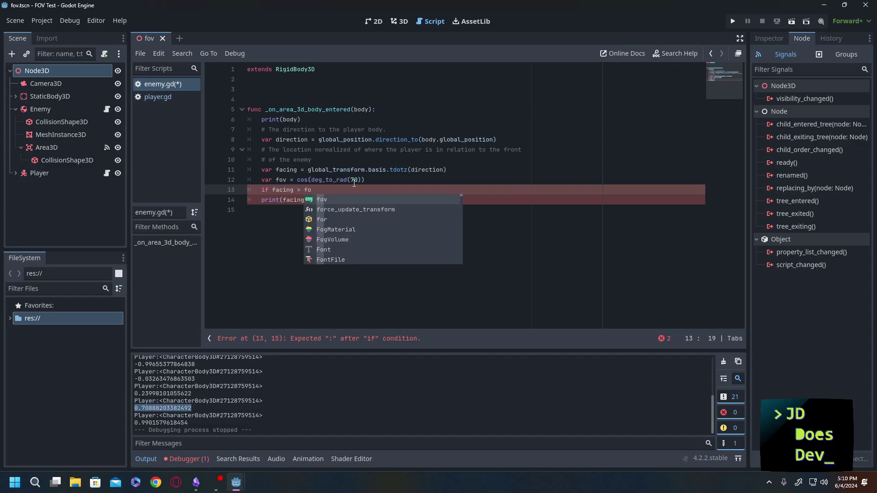
key(Return)
text(prin)
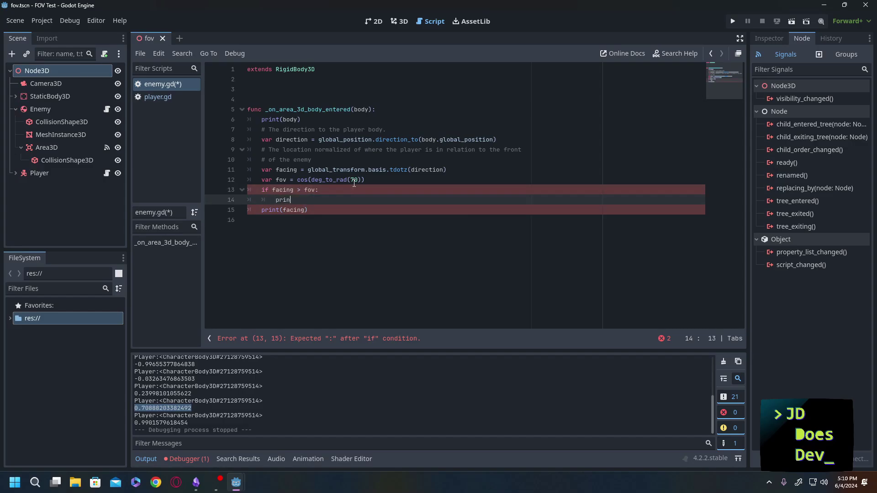
text(t("In field of vi)
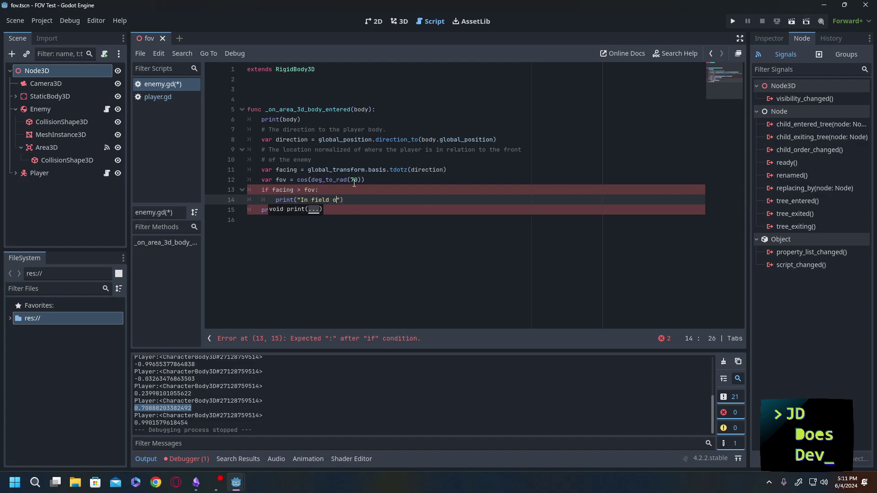
text(sion)
key(End)
Step: Add an else: branch to the condition that executes print("I can't see you!")
key(Return)
key(BackSpace)
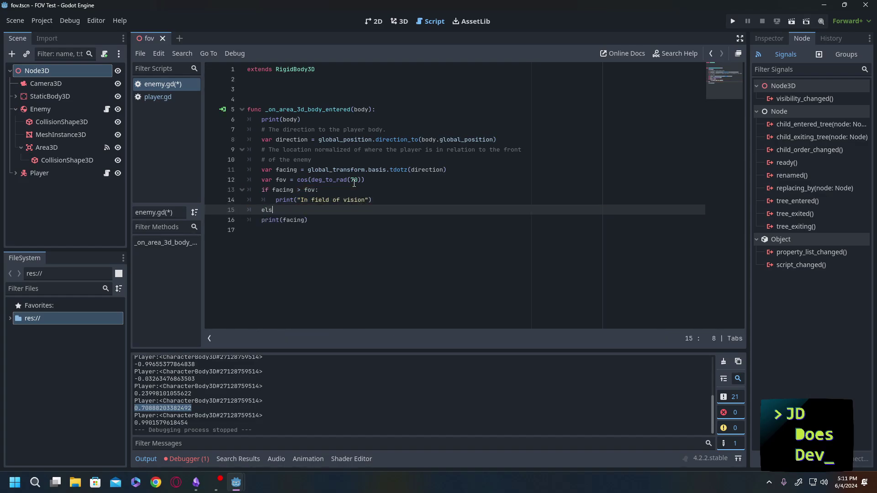
text(else:)
key(Return)
text(print("I can't see)
text( you!)
Step: Move the print(facing) line up from below the else branch to directly above the if facing > fov condition
click(325, 228)
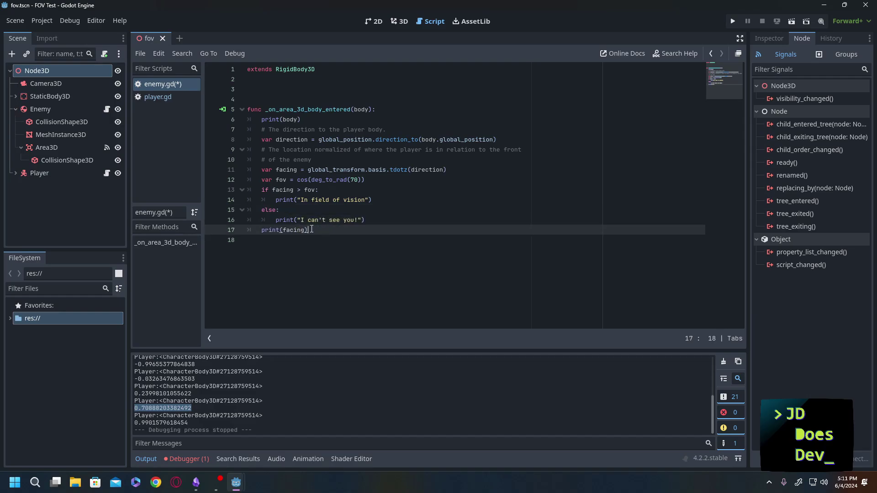
key(alt+Up)
key(alt+Up)
key(alt+Up)
key(alt+Up)
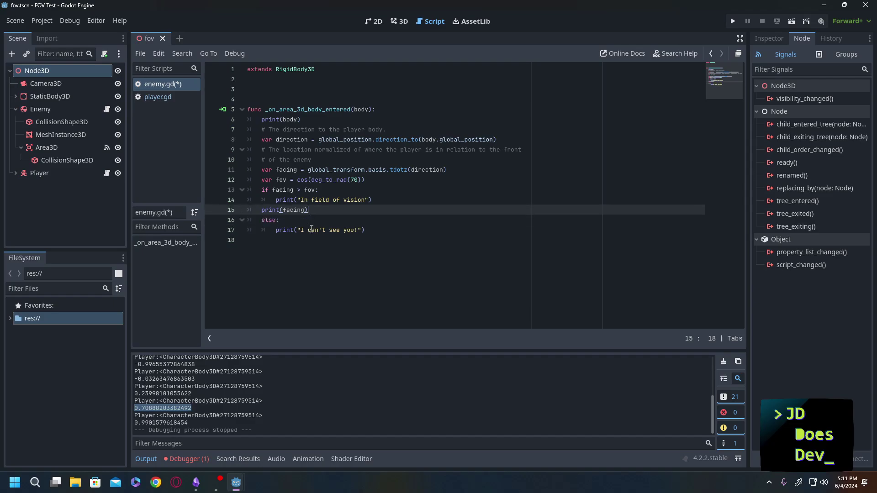
Step: Insert print(fov) on a new line directly below print(facing)
key(Return)
text(print(focv)
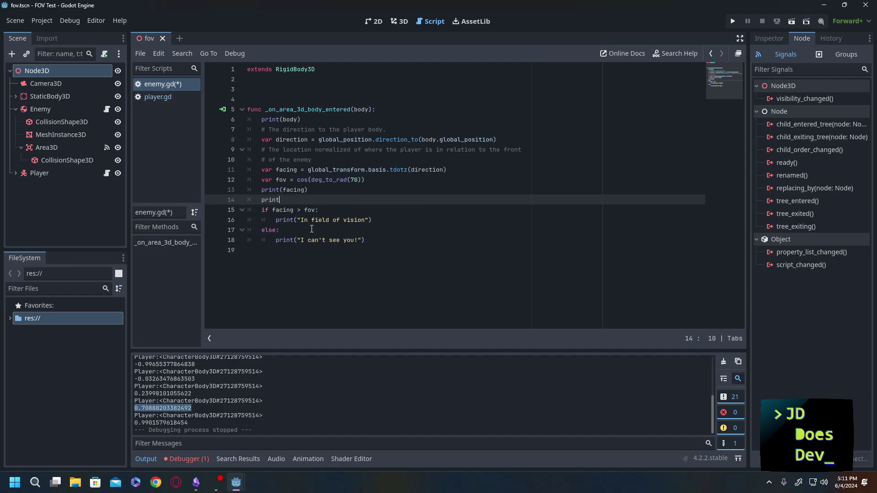
key(BackSpace)
key(BackSpace)
text(v)
Step: Run the current scene, move the player into the enemy's detection area and check the printed output
click(792, 21)
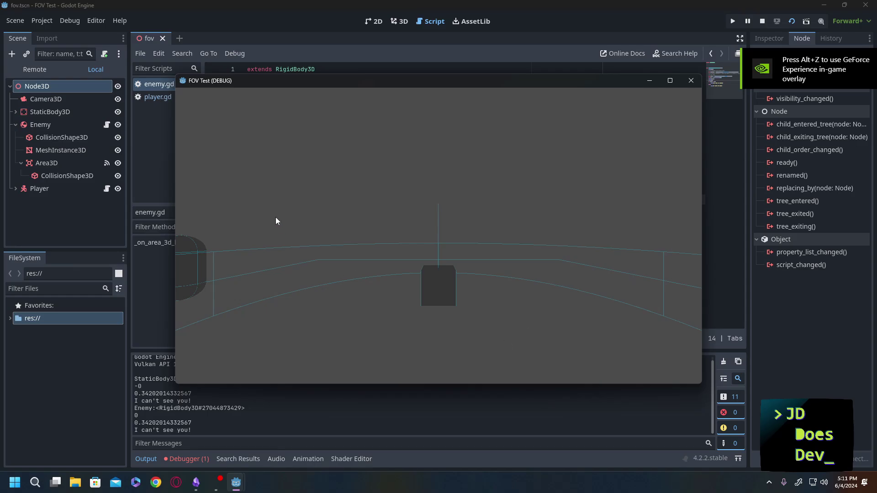
key(Right)
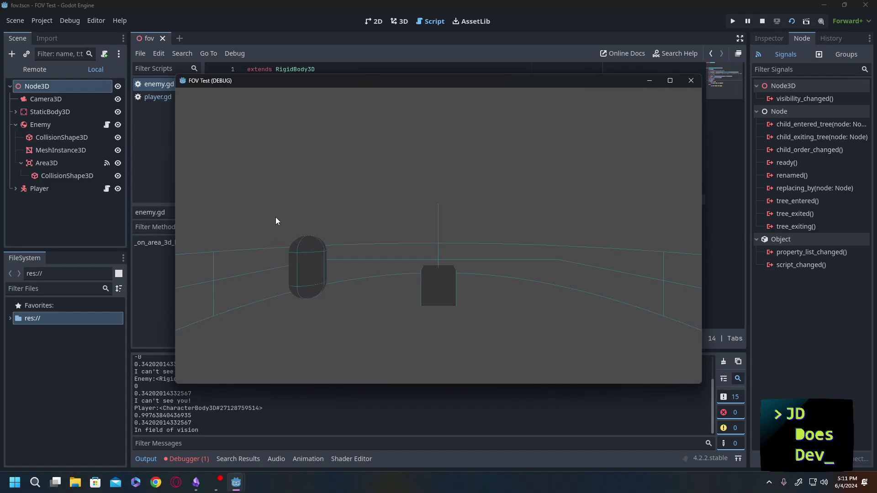
key(Left)
click(196, 419)
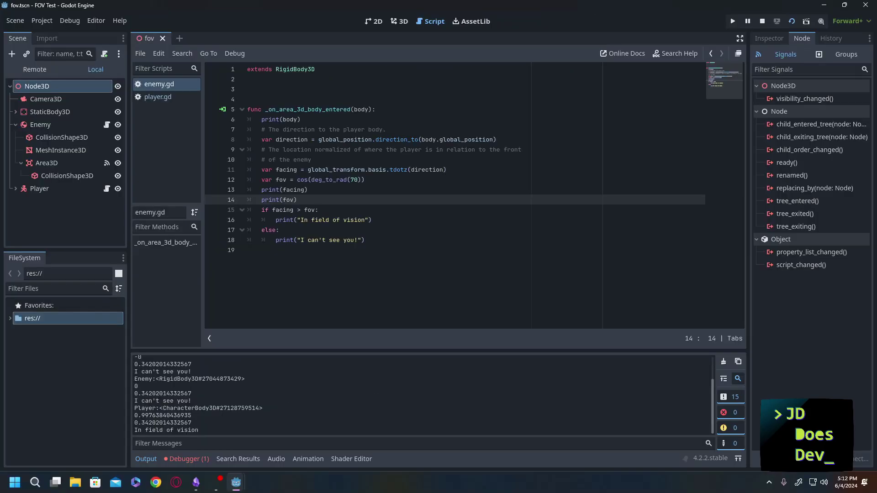
Step: Return to the running game, move the player into the detection area from several sides to test the vision messages, and close the game
mouse_move(236, 482)
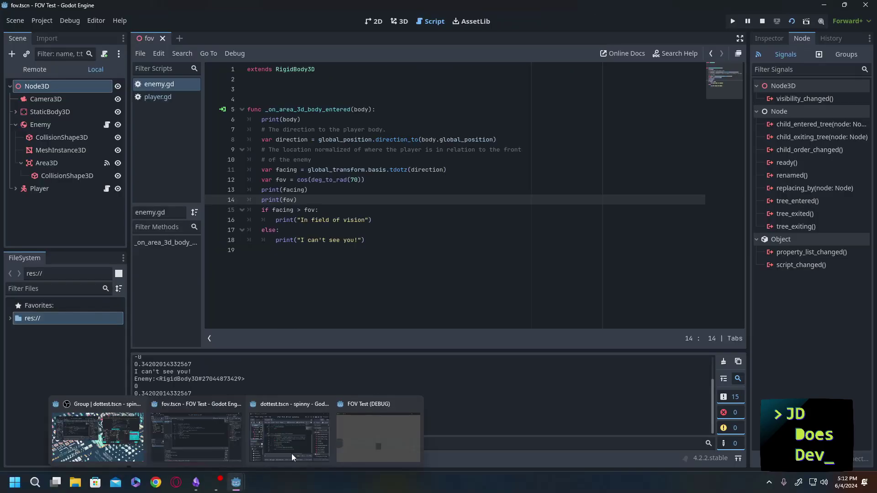
click(367, 430)
click(378, 275)
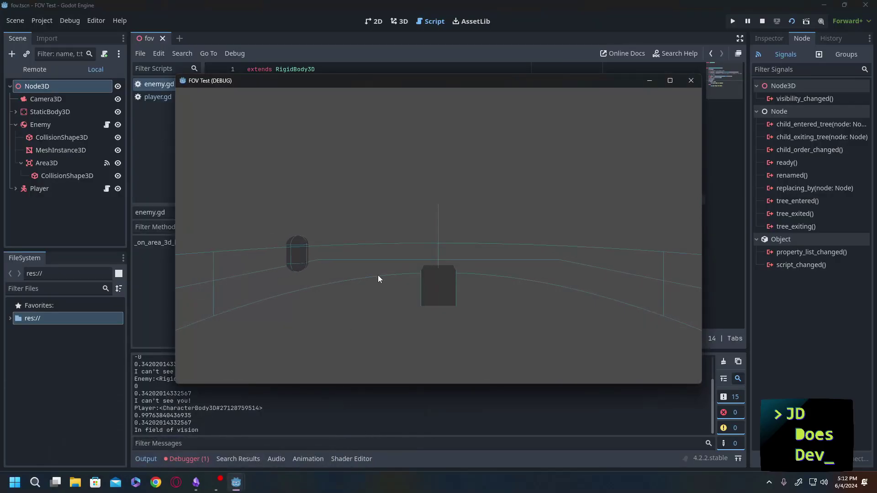
key(Right)
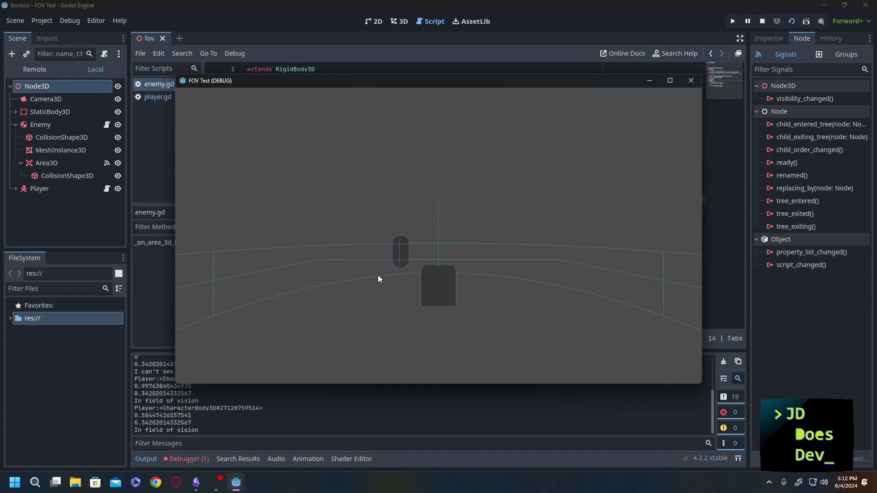
key(Right)
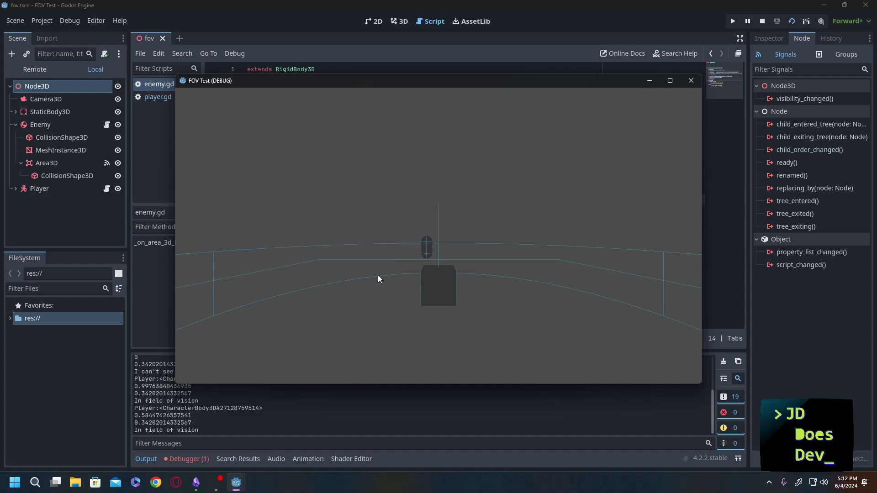
key(Left)
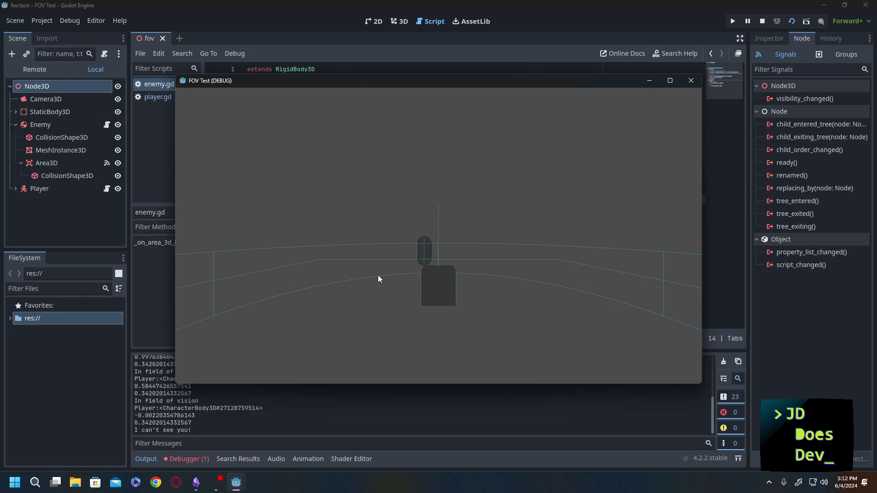
key(Right)
key(Left)
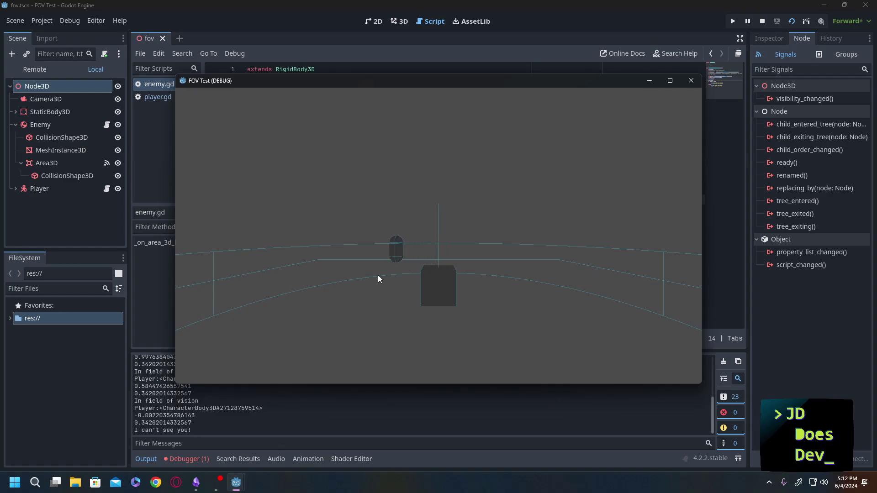
key(Right)
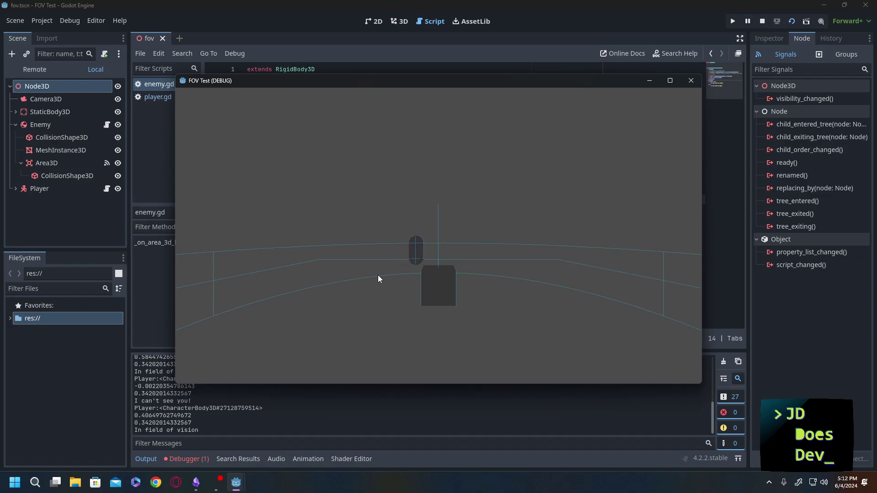
key(Right)
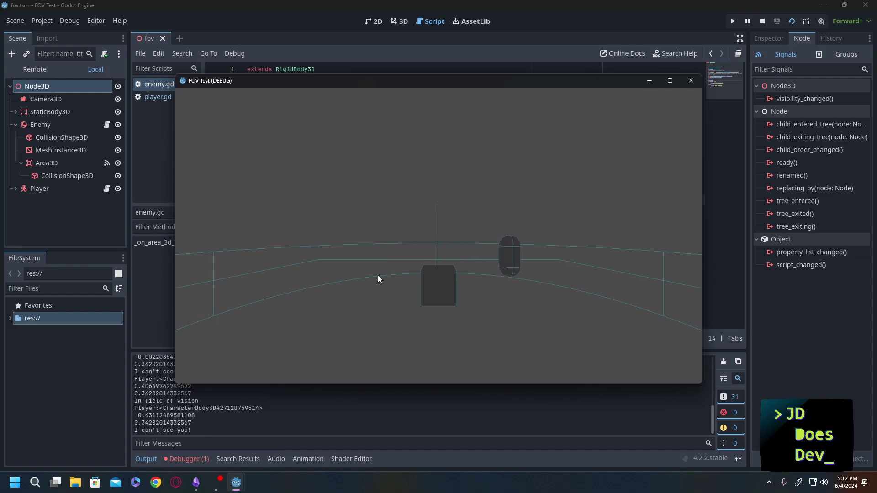
key(Left)
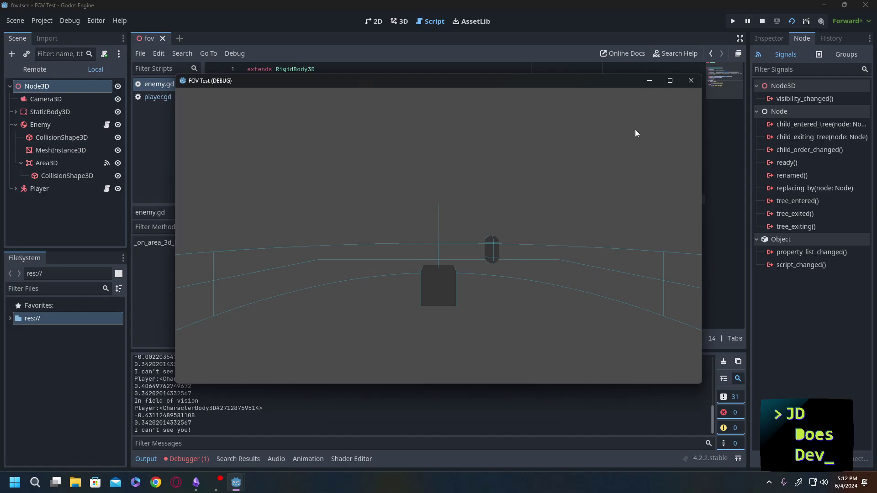
click(692, 81)
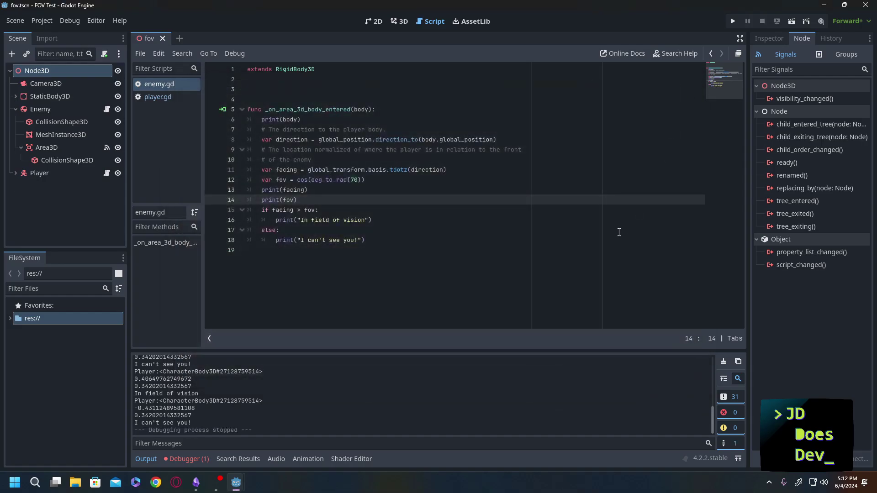
click(377, 241)
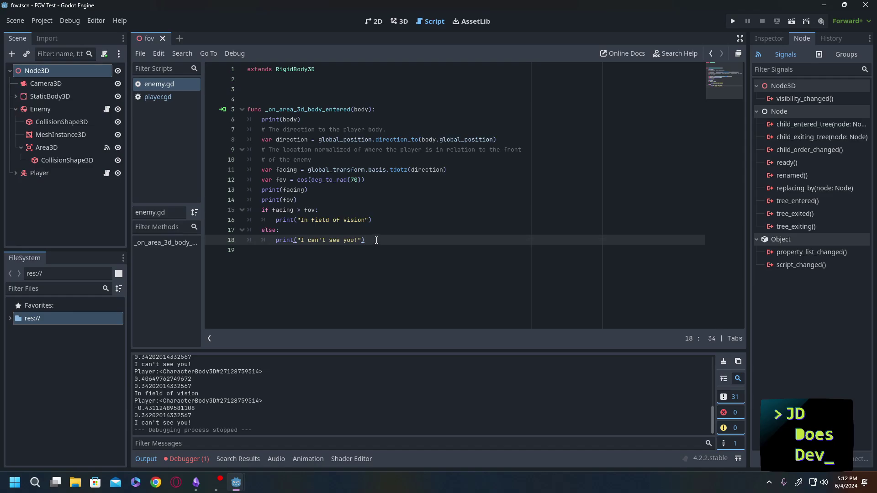